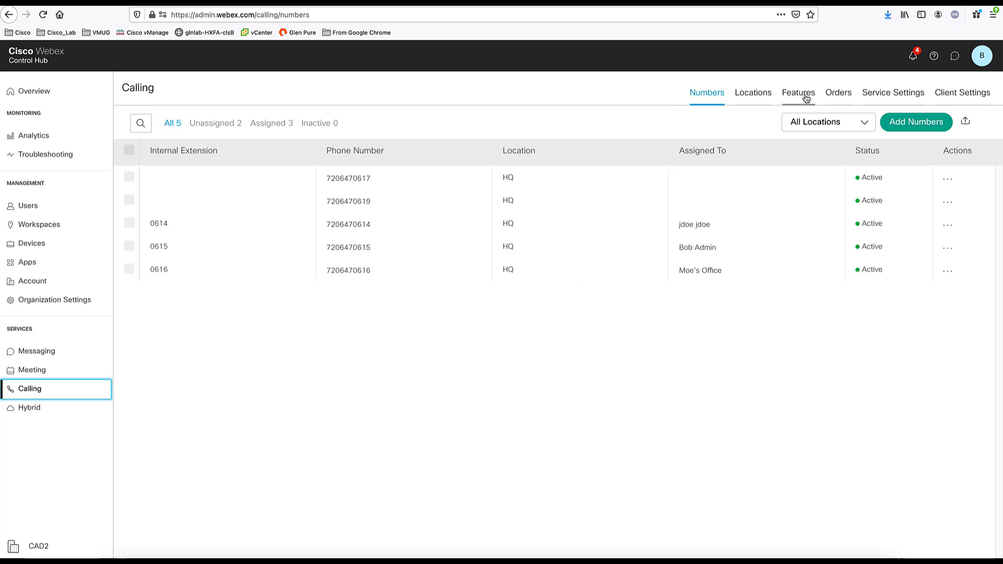
- Start a new auto attendant among the calling features, assign it to location HQ and name it TestingAA1
left_click(806, 98)
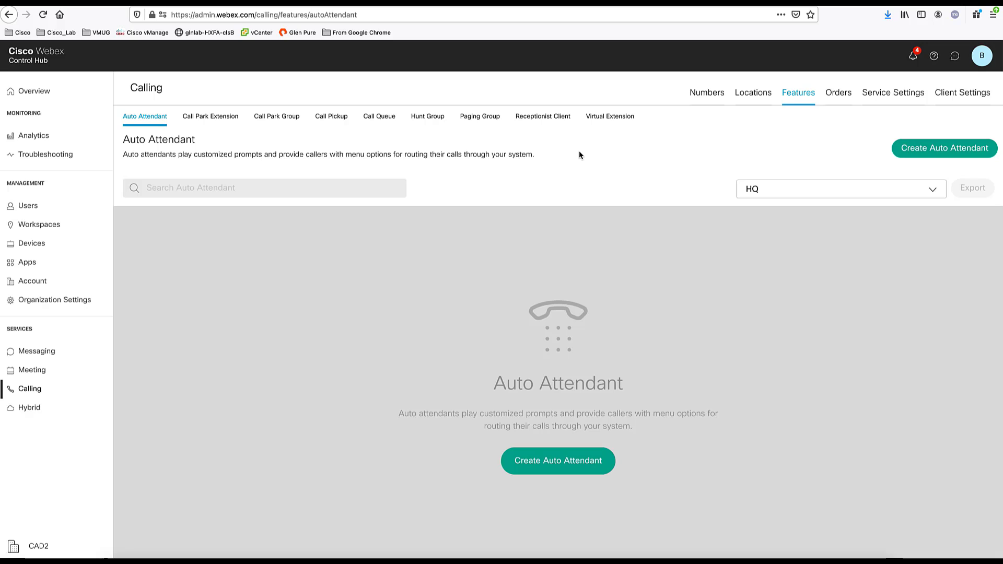
left_click(927, 152)
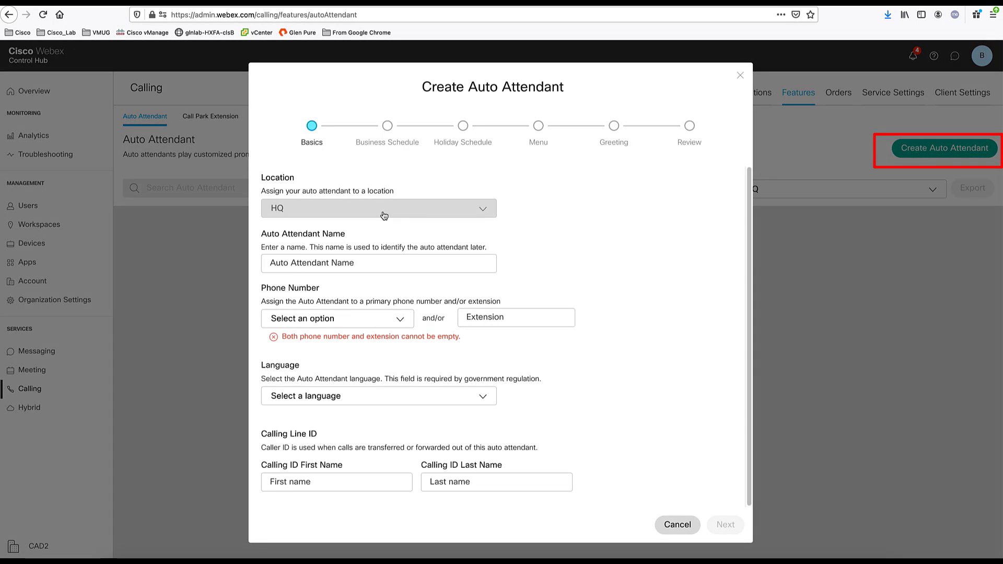
left_click(441, 209)
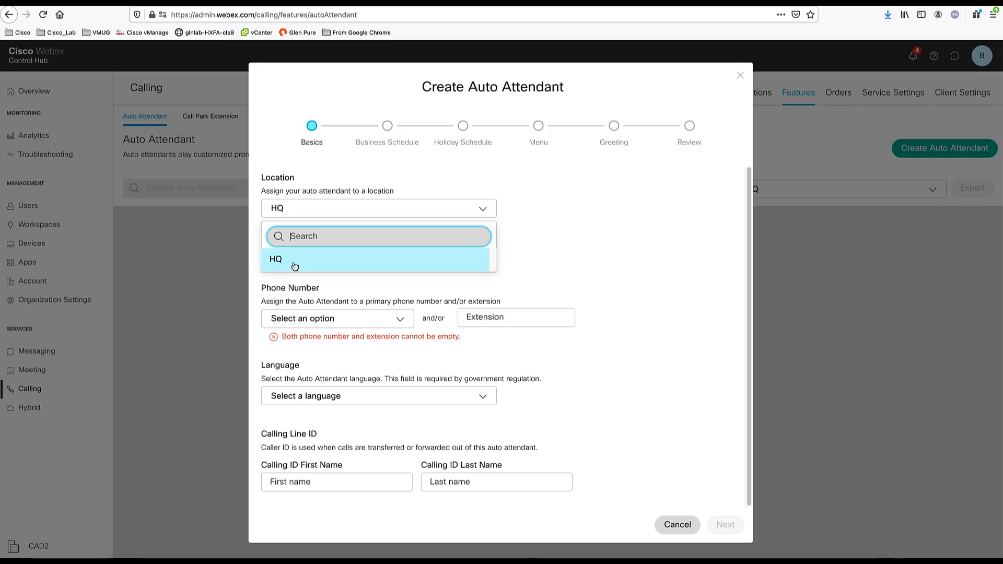
left_click(294, 265)
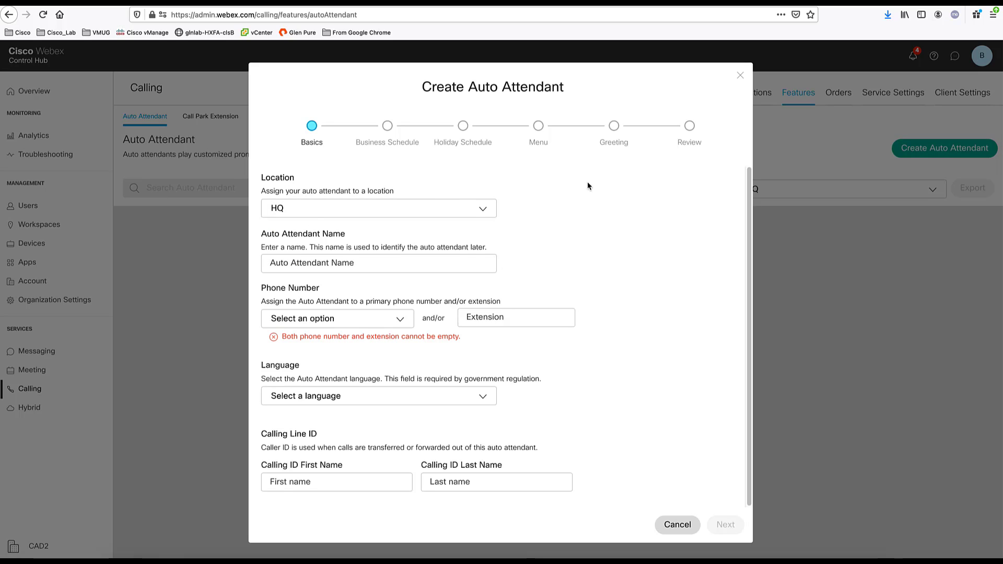
left_click(332, 262)
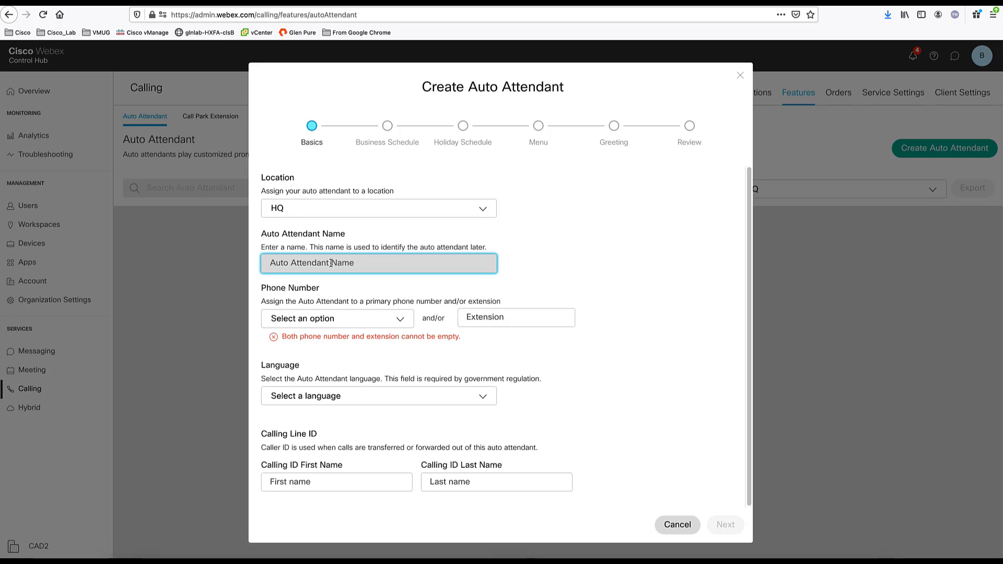
type("TestingA")
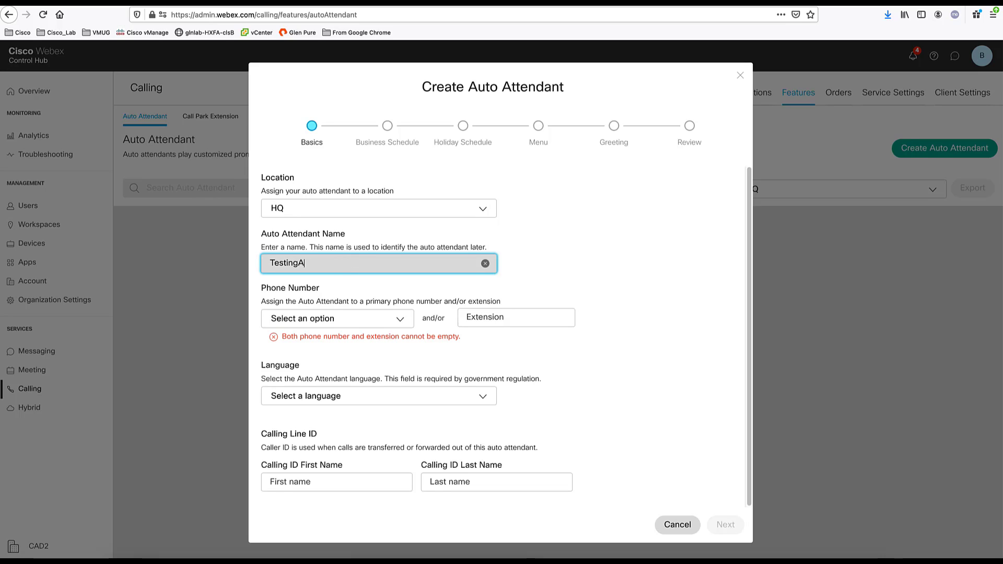
type("A1")
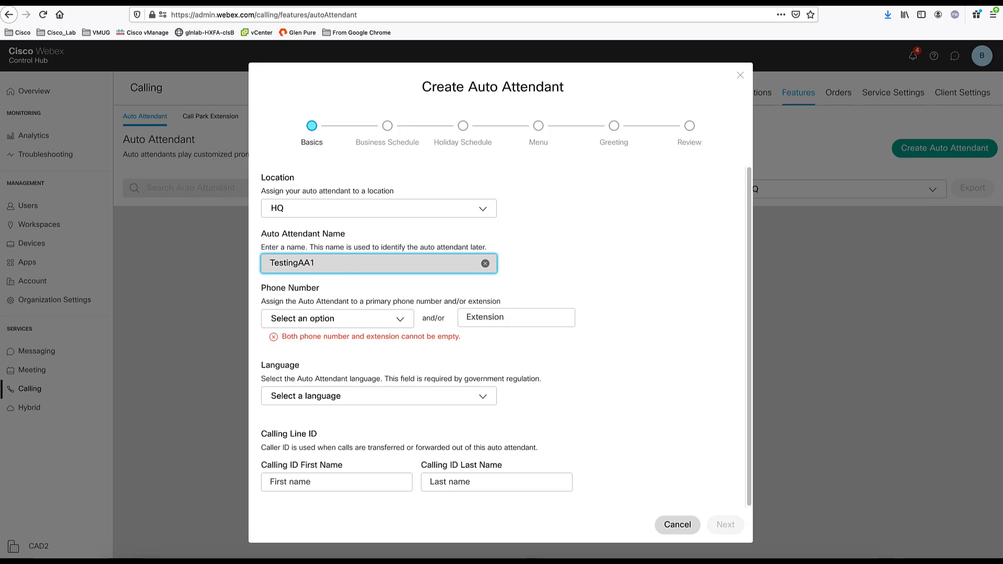
- Give the auto attendant extension 7899 without choosing a phone number, and set its language to English
left_click(318, 324)
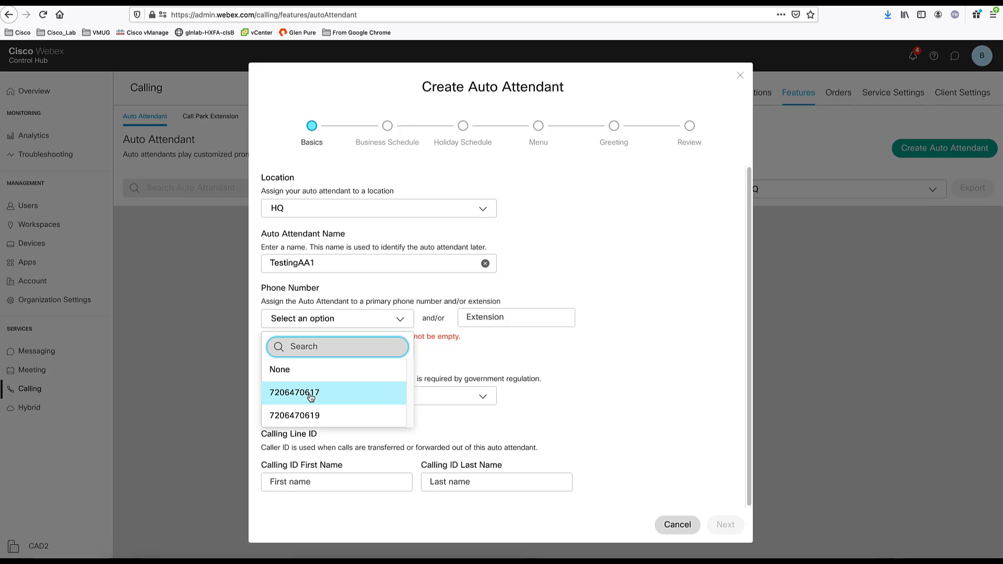
left_click(522, 343)
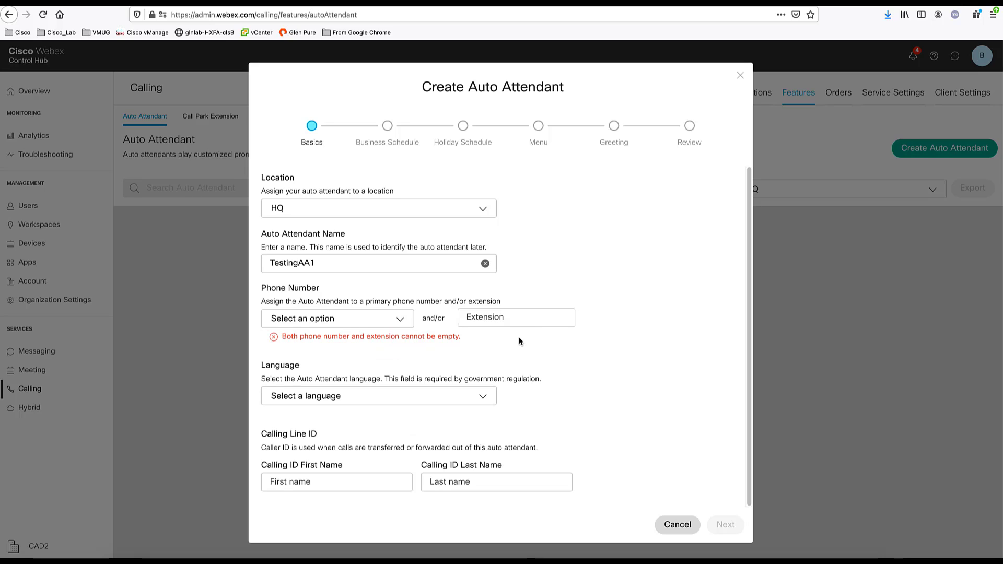
left_click(500, 320)
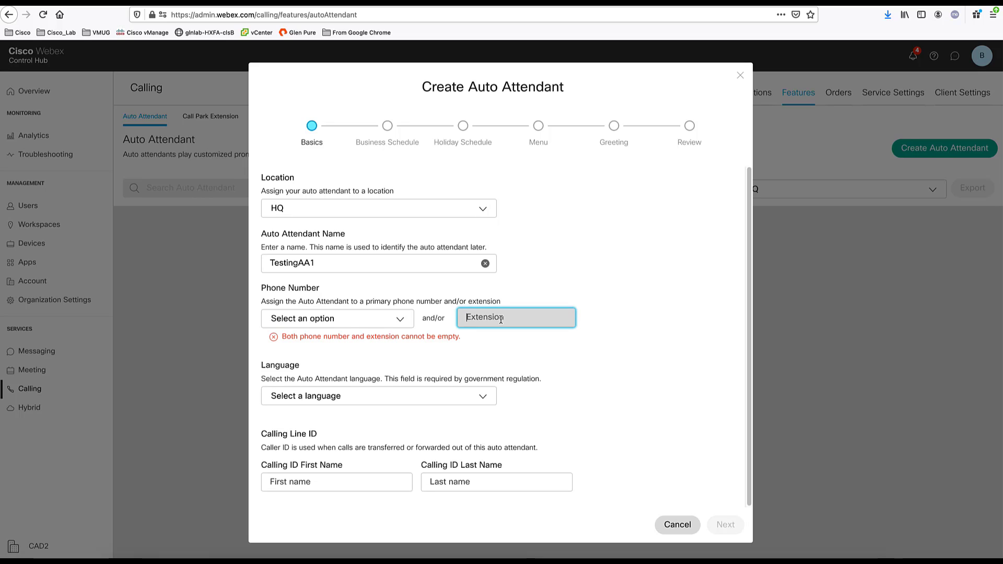
type("7899")
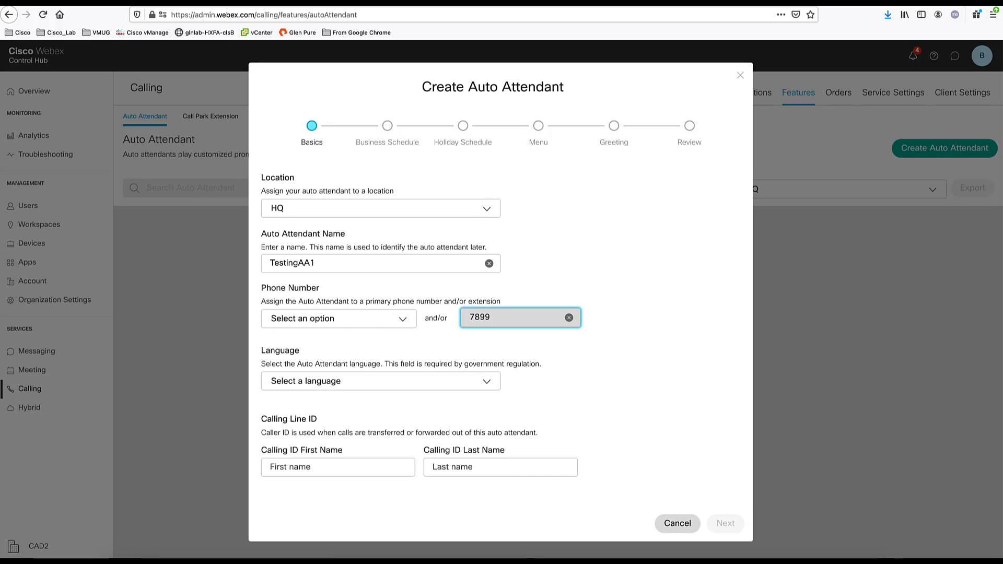
left_click(398, 380)
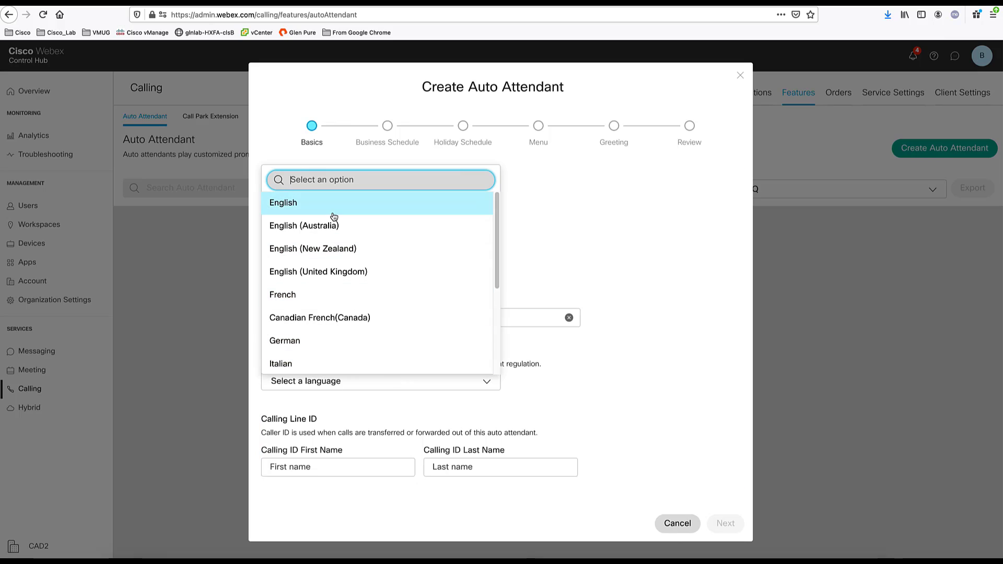
left_click(320, 209)
- Set the calling line ID first name to Auto and last name to Attendant, and continue to the business schedule
left_click(313, 473)
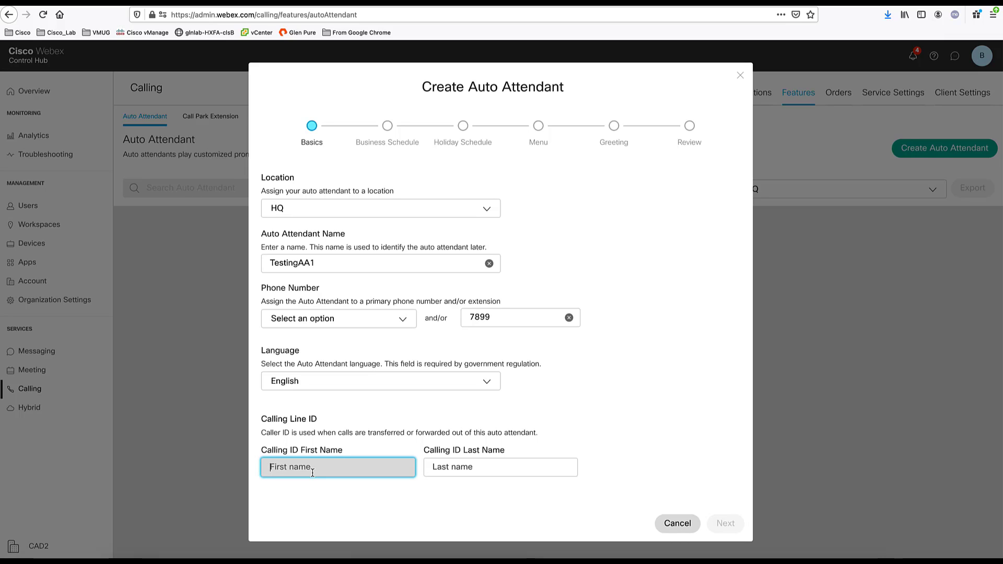
type("Auto")
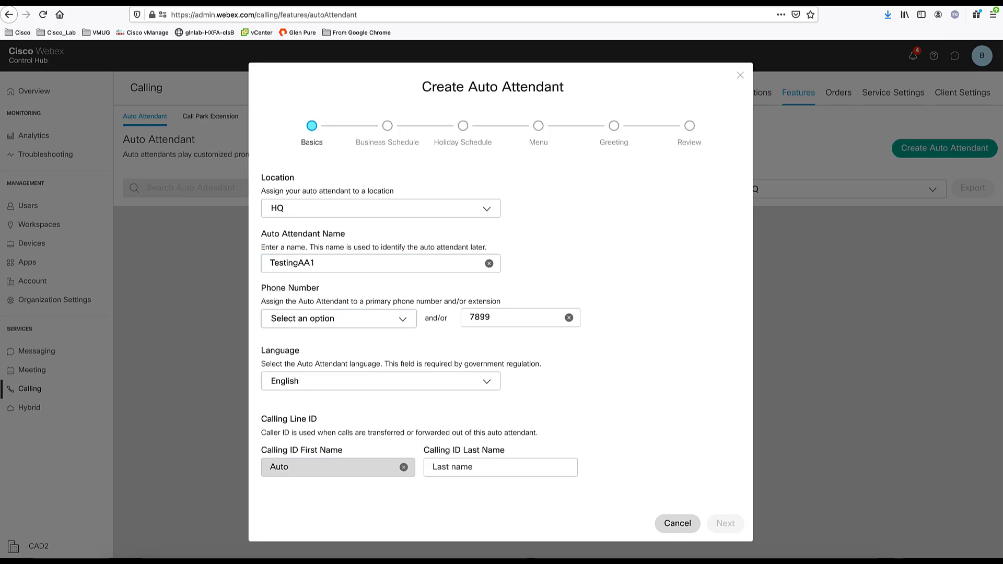
left_click(443, 465)
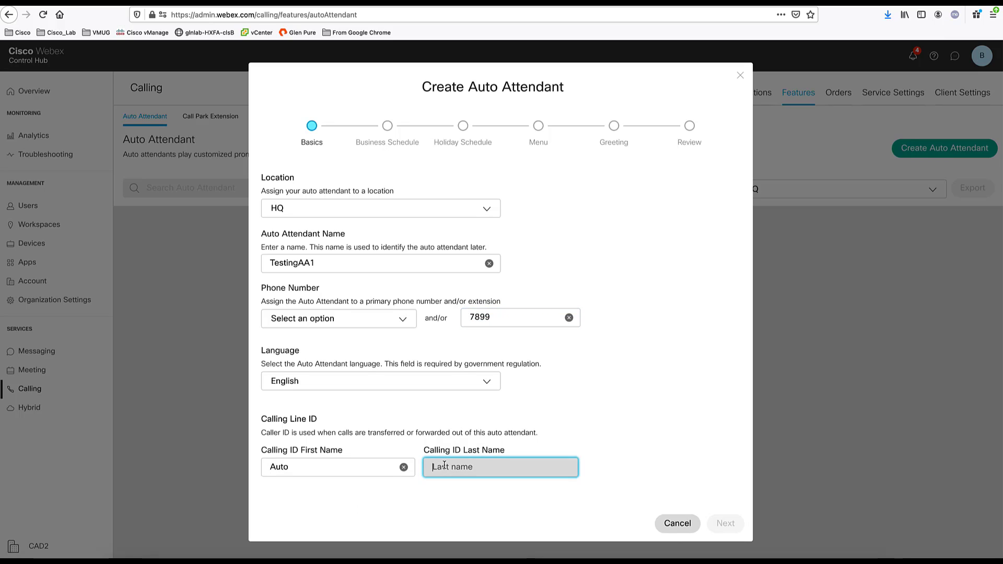
type("Attendant")
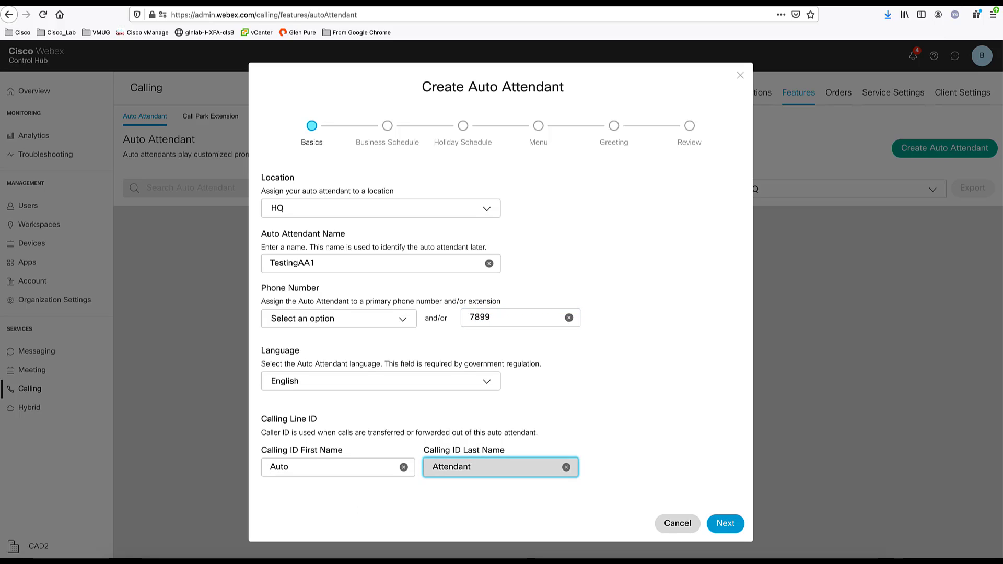
left_click(723, 521)
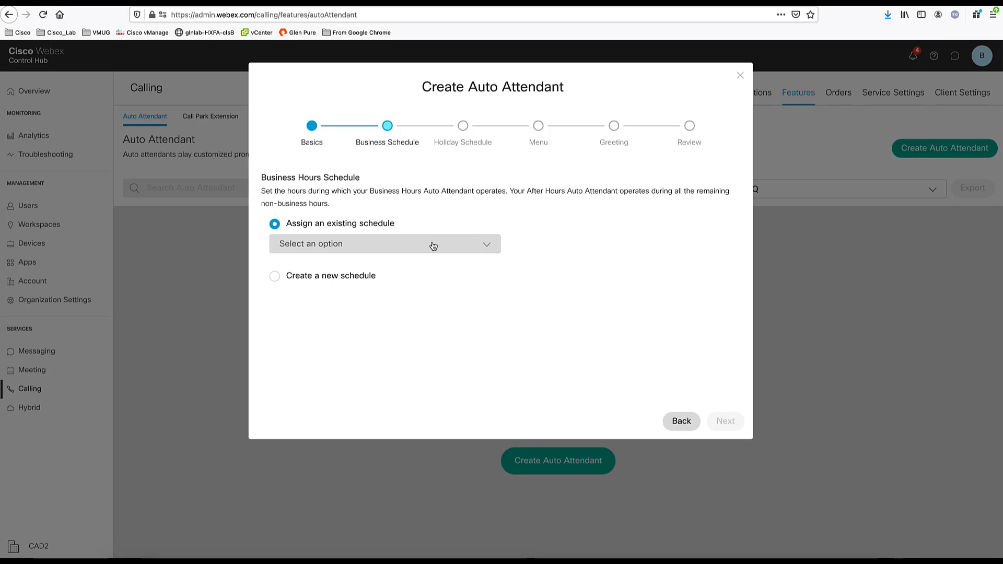
- Create a new business hours schedule named Companyschedule1 with the default hours, and continue to the holiday schedule
left_click(348, 279)
scroll(463, 253, "down", 2)
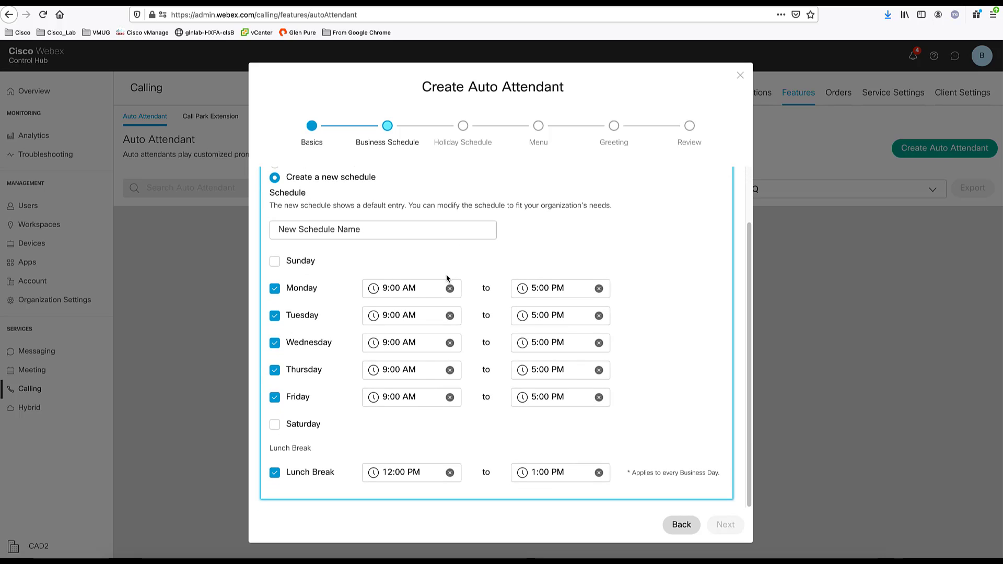
scroll(446, 278, "up", 1)
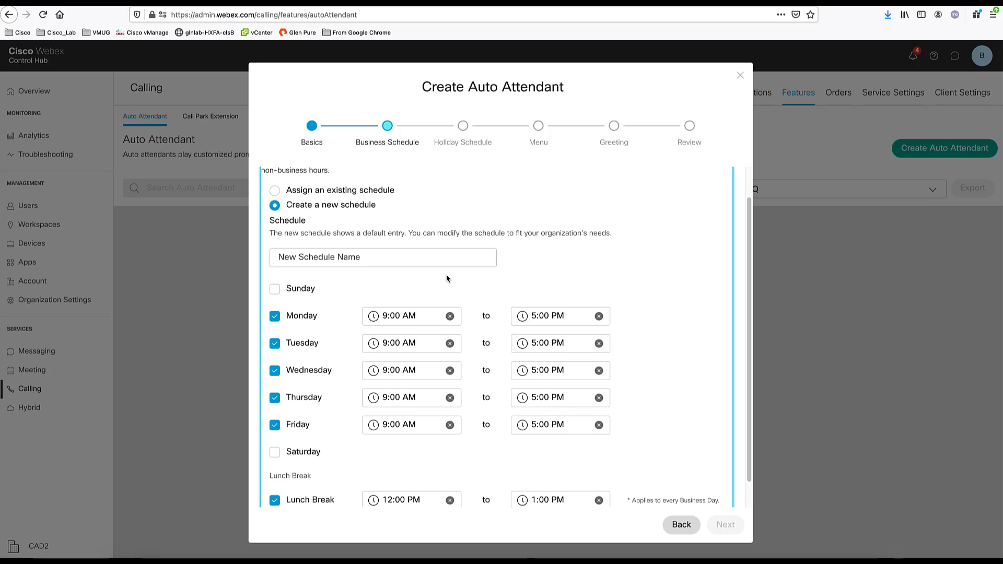
scroll(446, 279, "up", 1)
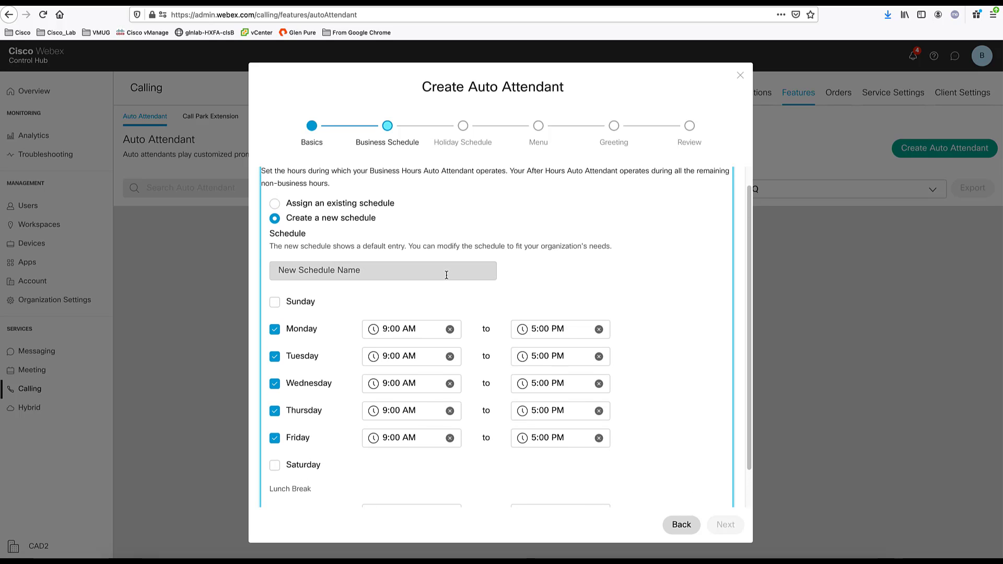
scroll(447, 278, "down", 1)
scroll(446, 279, "down", 1)
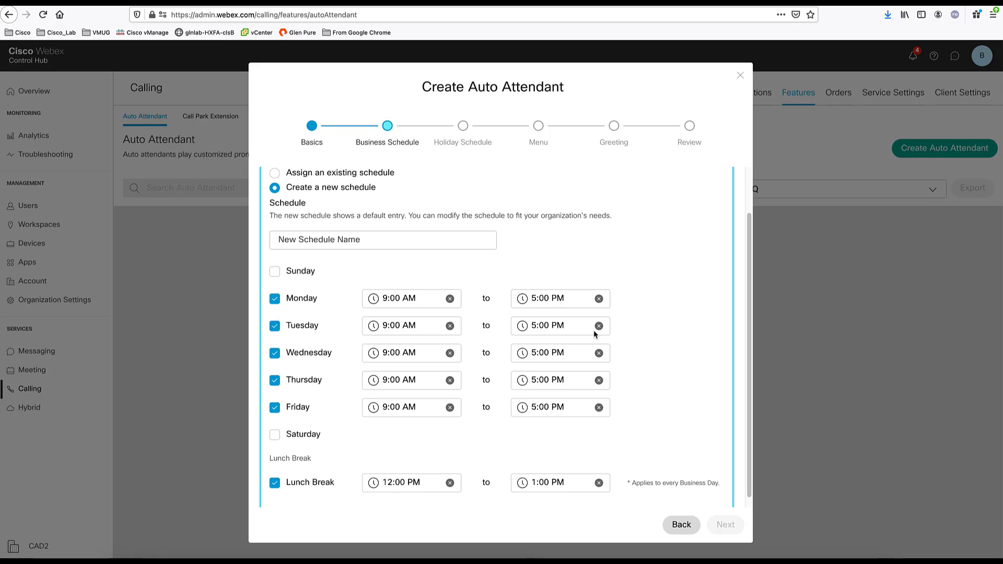
left_click(342, 241)
type("C")
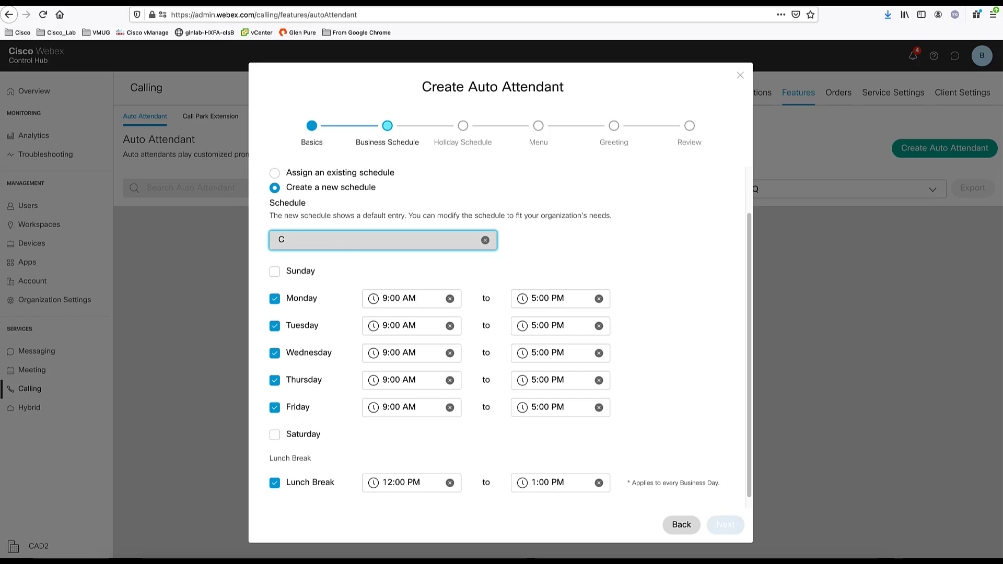
type("ompanyschedule1")
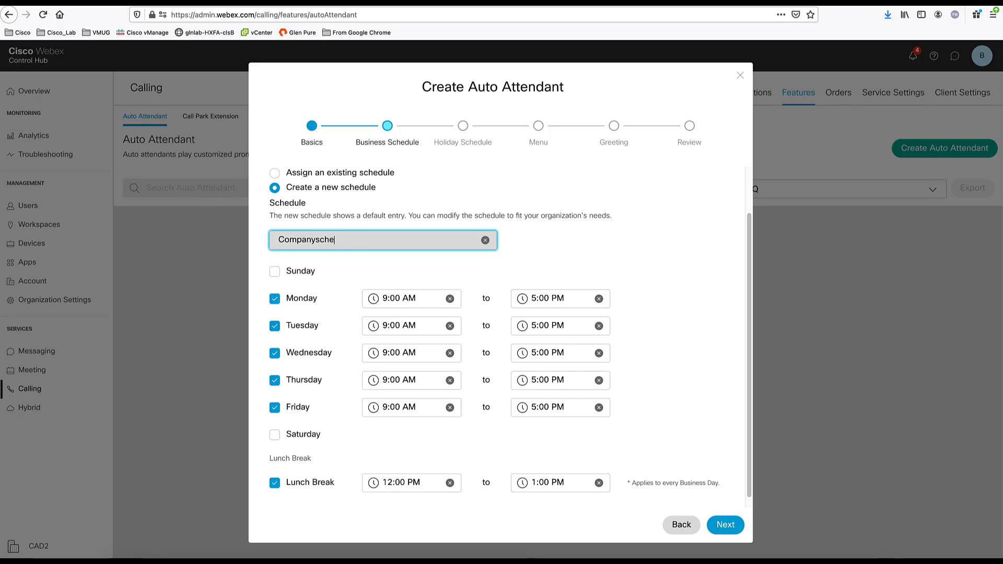
left_click(725, 524)
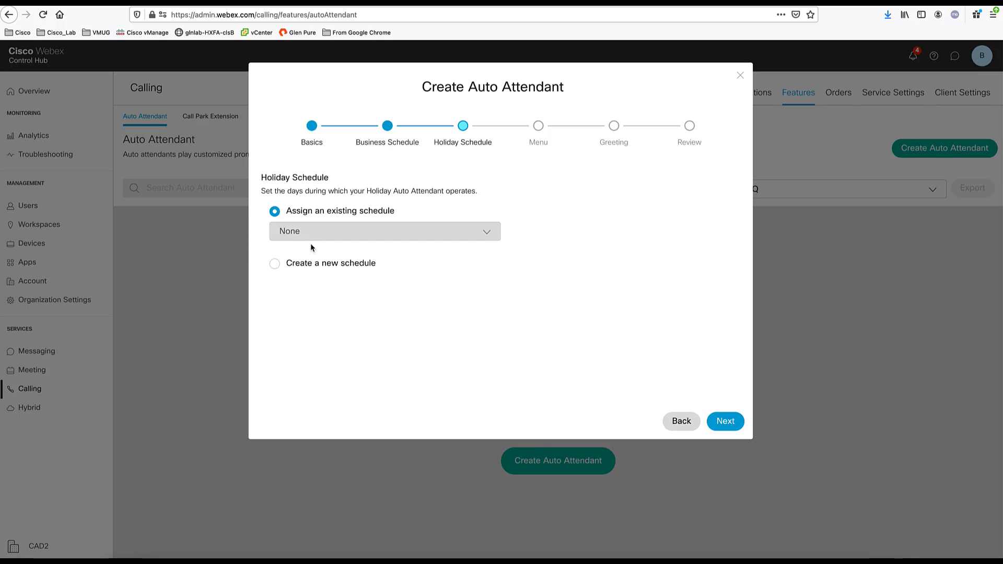
- Look at the new holiday schedule option, return to an existing schedule set to None, and continue to the menu
left_click(329, 268)
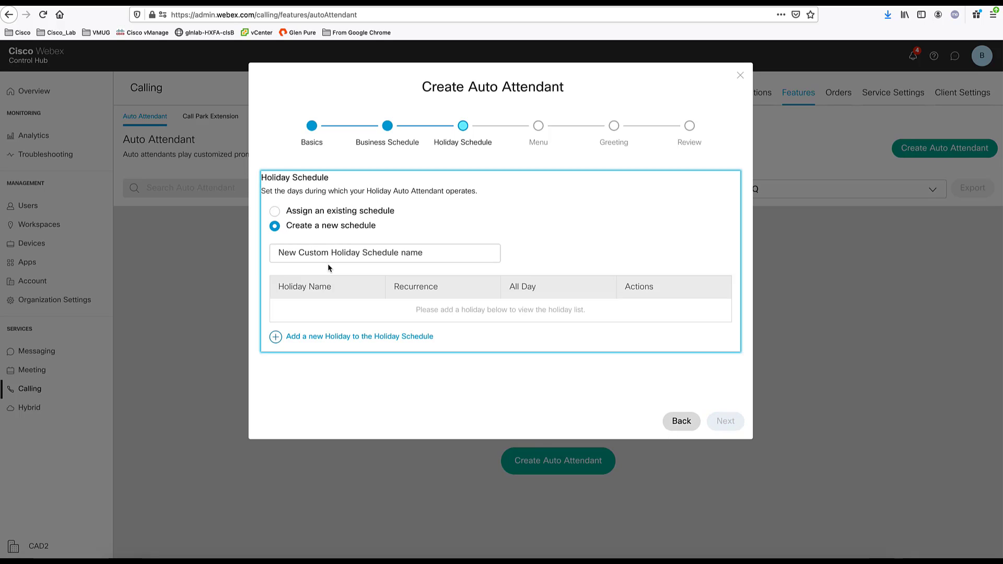
left_click(308, 216)
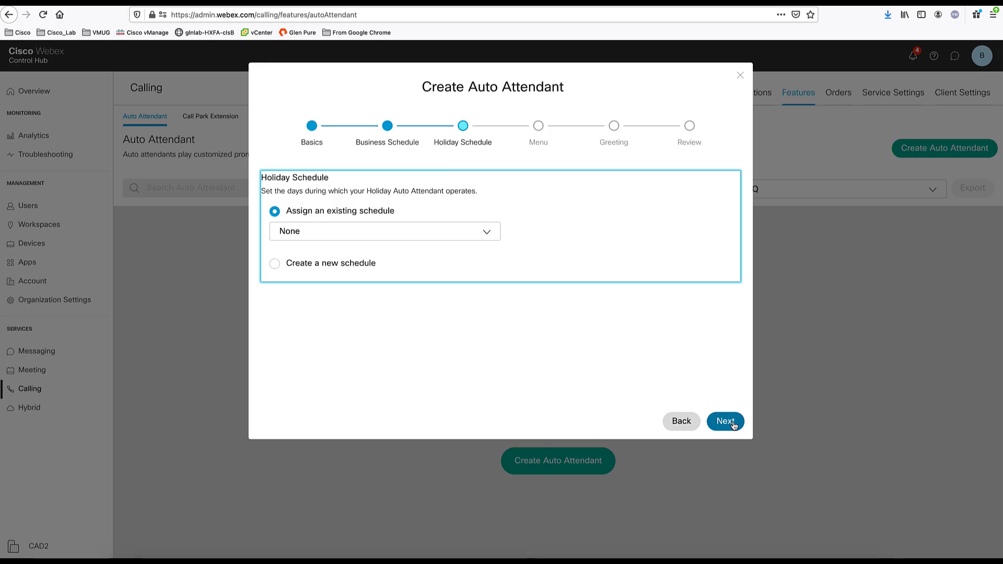
left_click(725, 421)
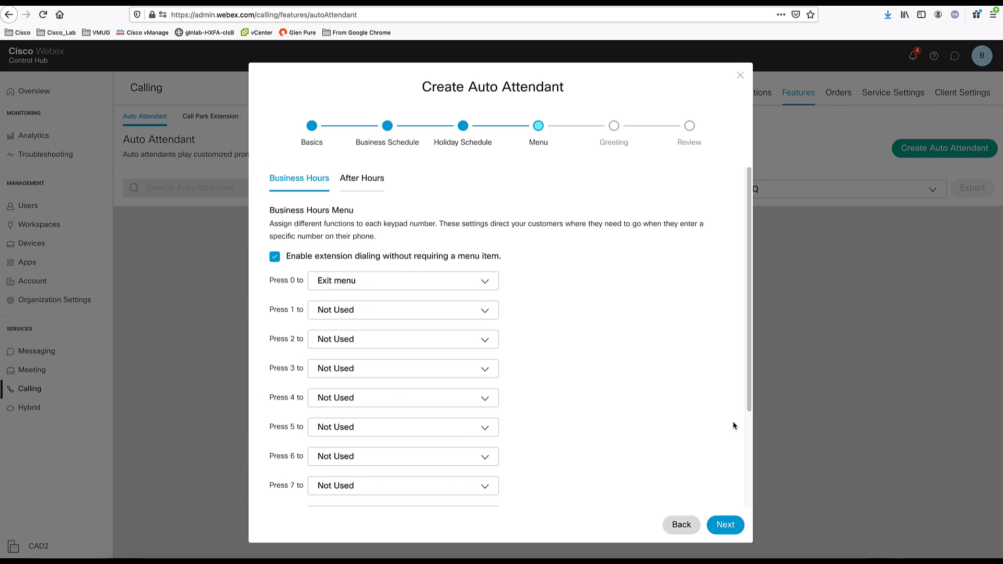
- Set key 0 of the business hours menu to transfer the call without prompt to extension 2389
scroll(562, 251, "down", 2)
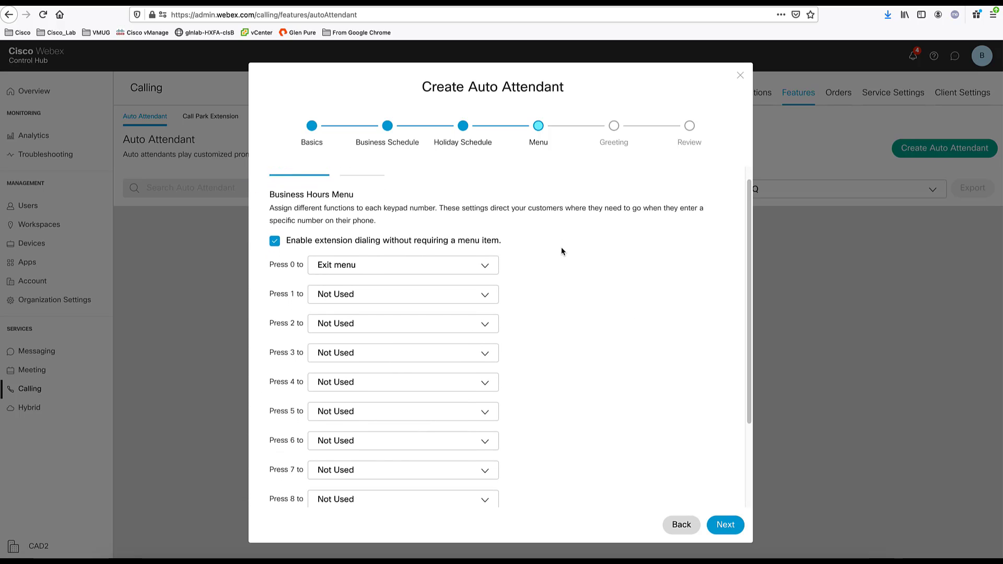
scroll(561, 246, "up", 2)
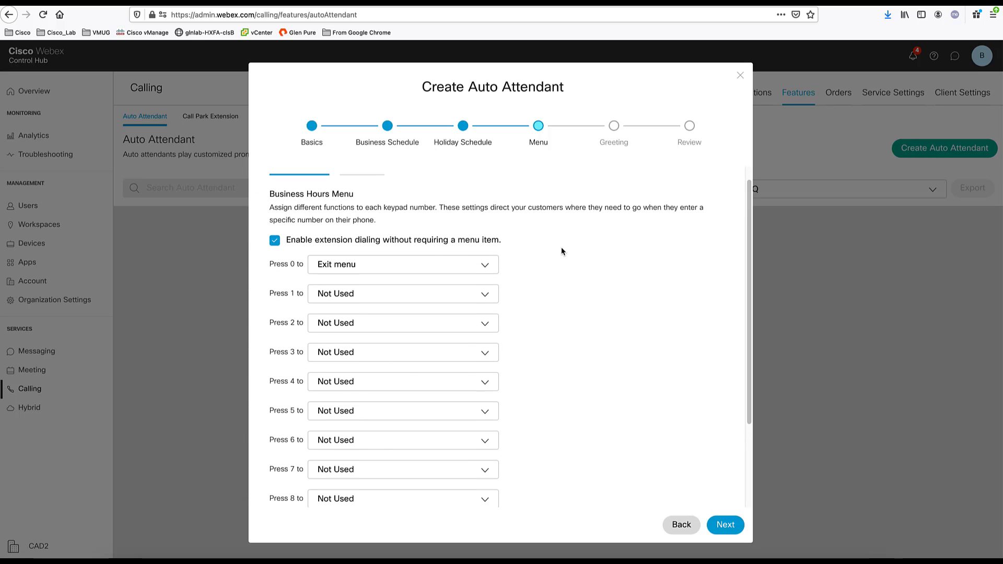
left_click(467, 265)
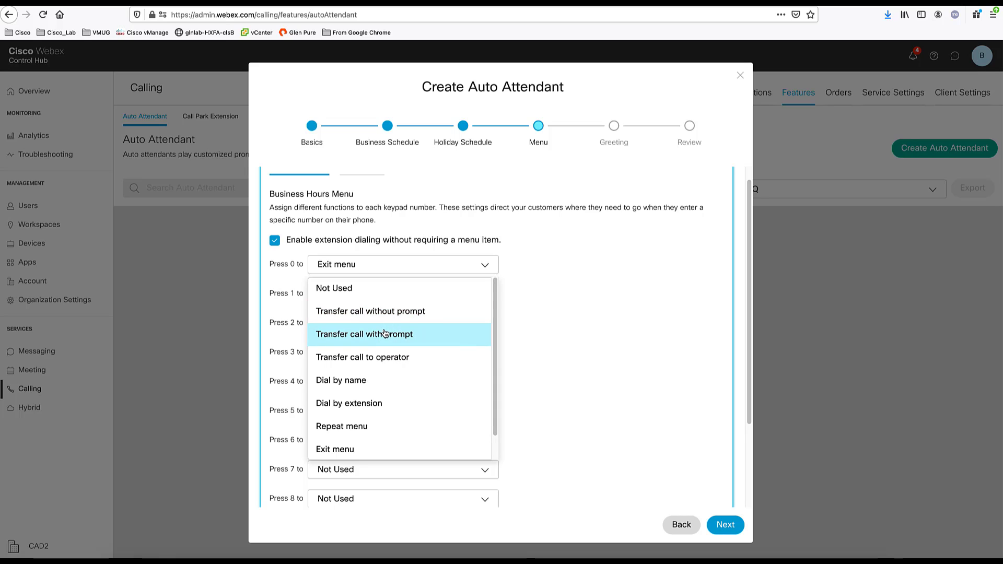
left_click(385, 311)
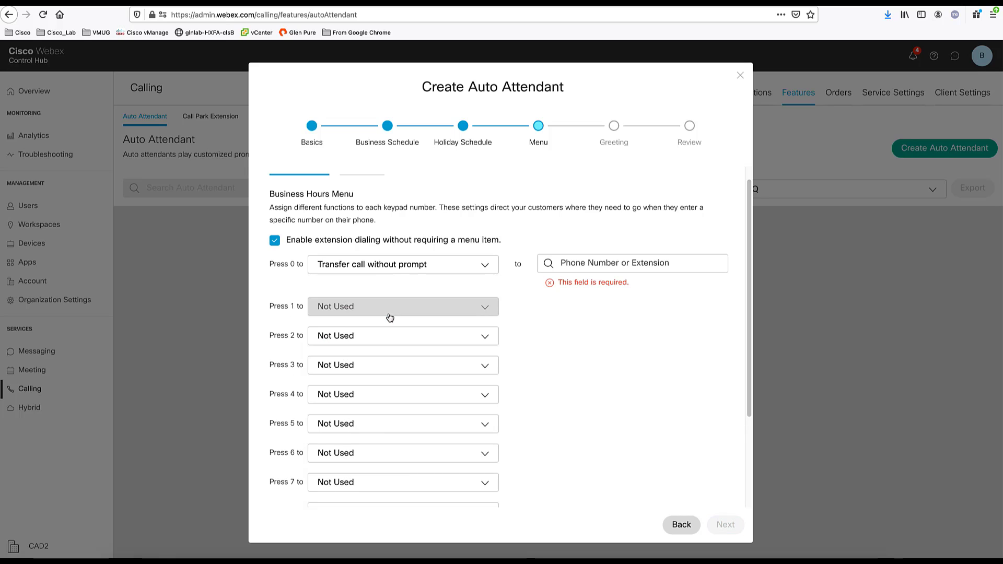
left_click(584, 264)
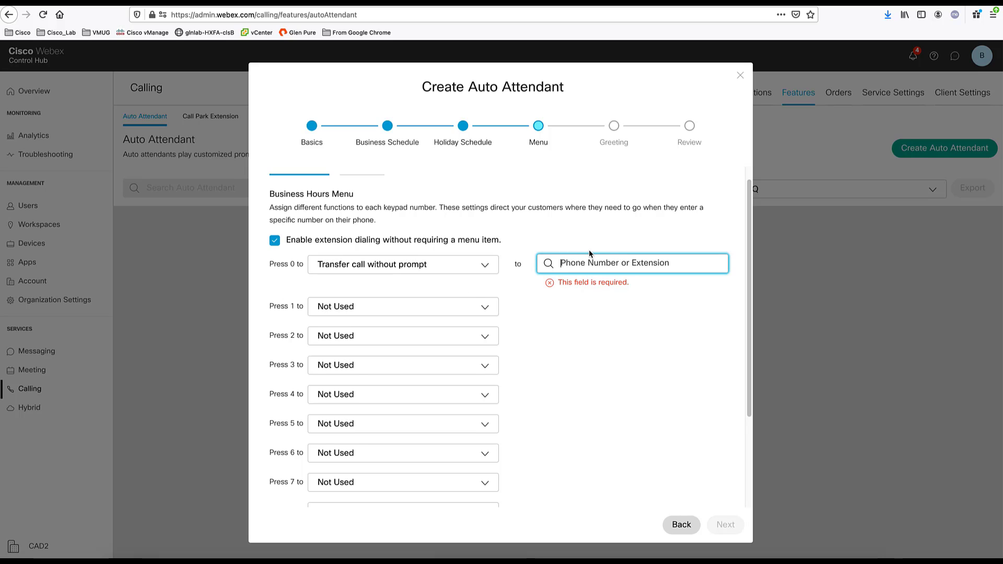
type("3")
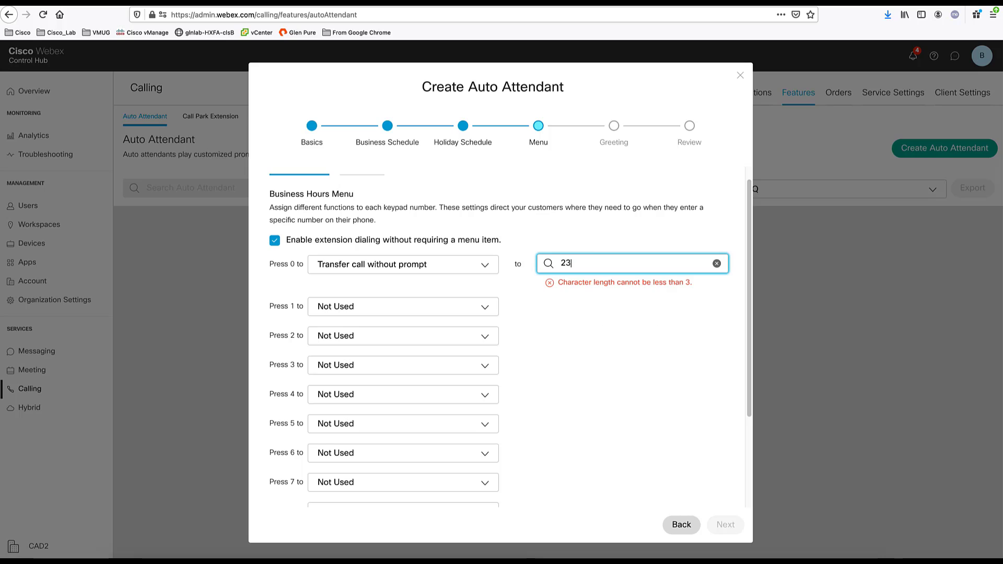
type("89")
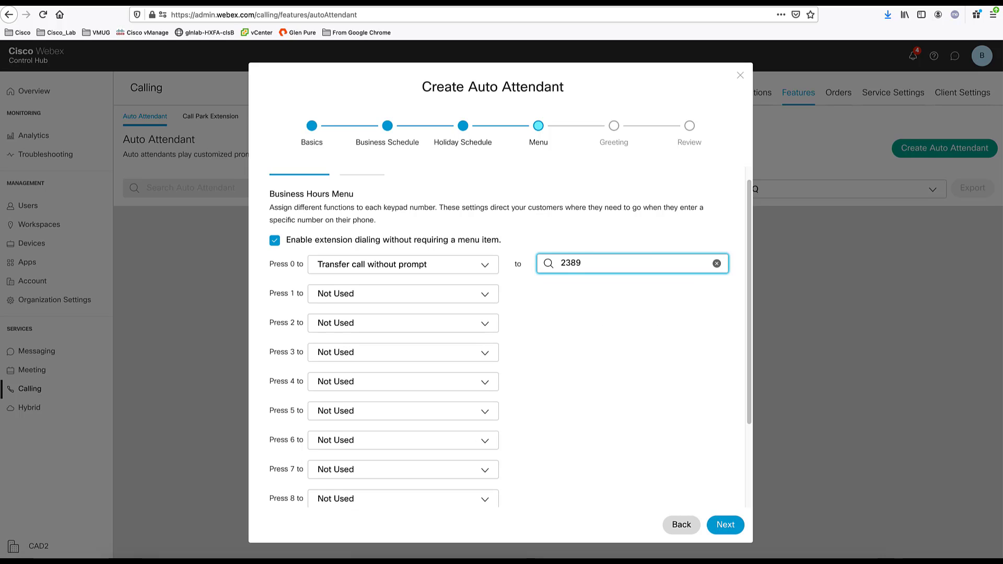
- Set key 1 of the business hours menu to transfer the call to the operator at extension 3499
left_click(453, 301)
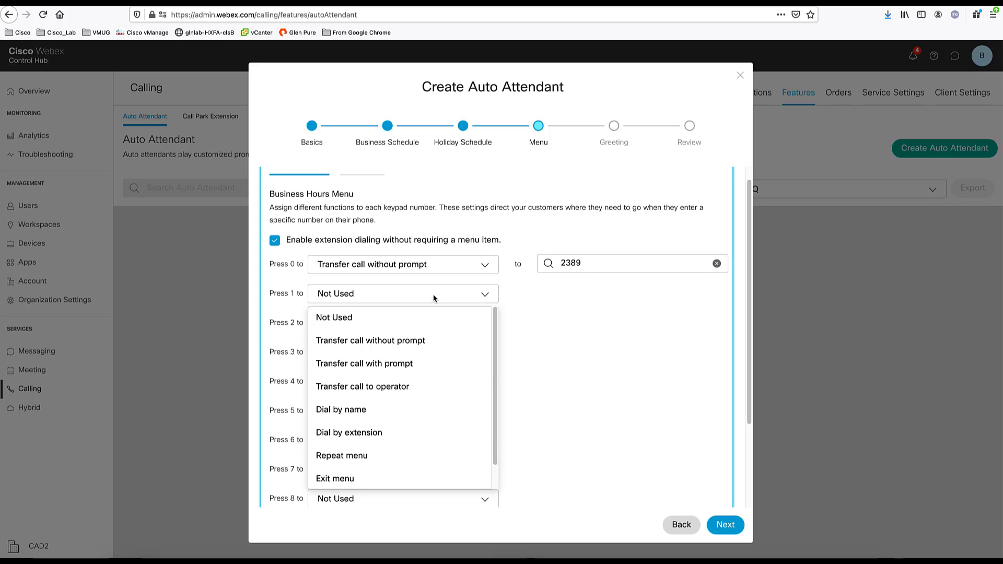
left_click(391, 386)
left_click(568, 294)
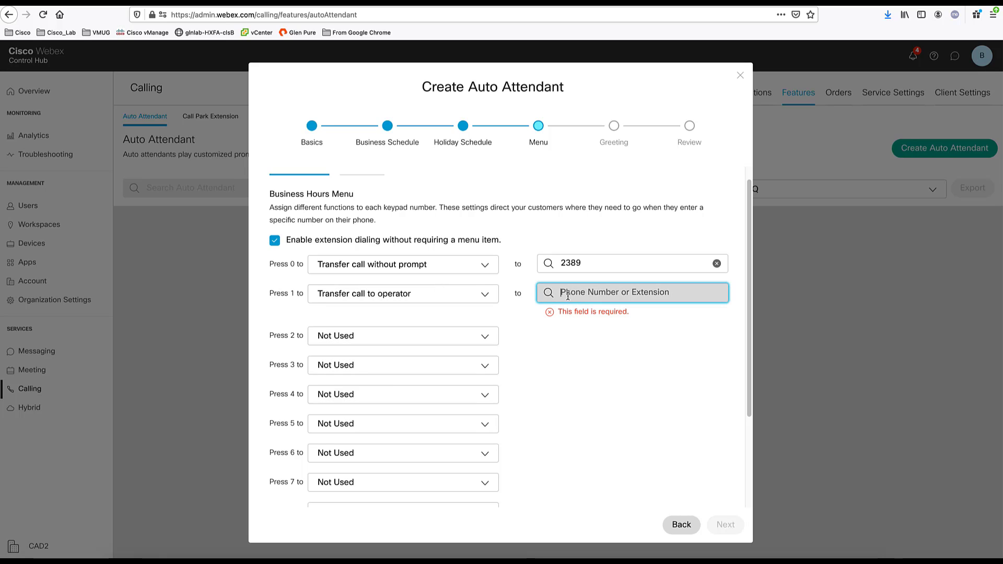
type("3")
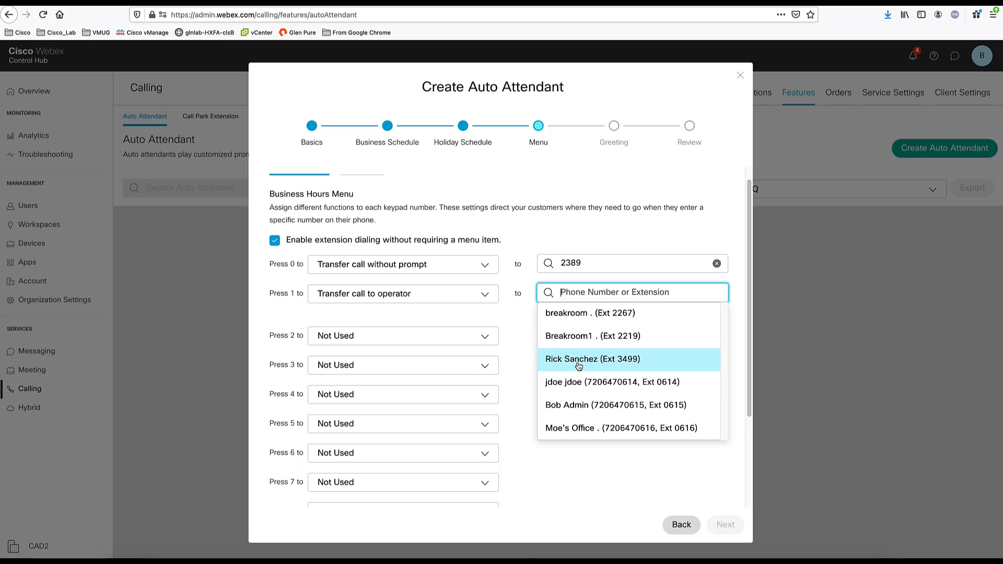
left_click(578, 362)
- Set key 2 of the business hours menu to dial by name and key 3 to dial by extension
left_click(393, 324)
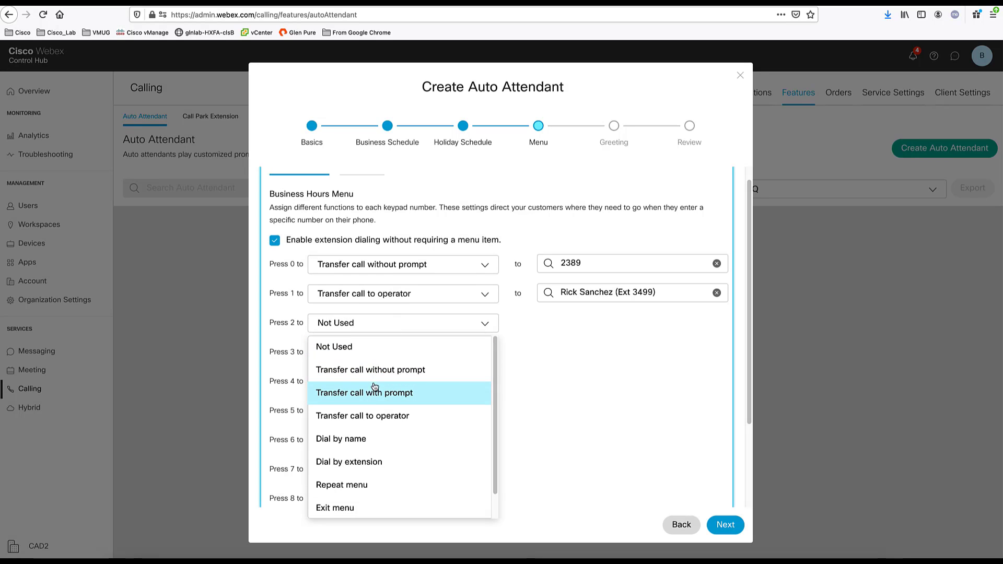
scroll(374, 406, "down", 1)
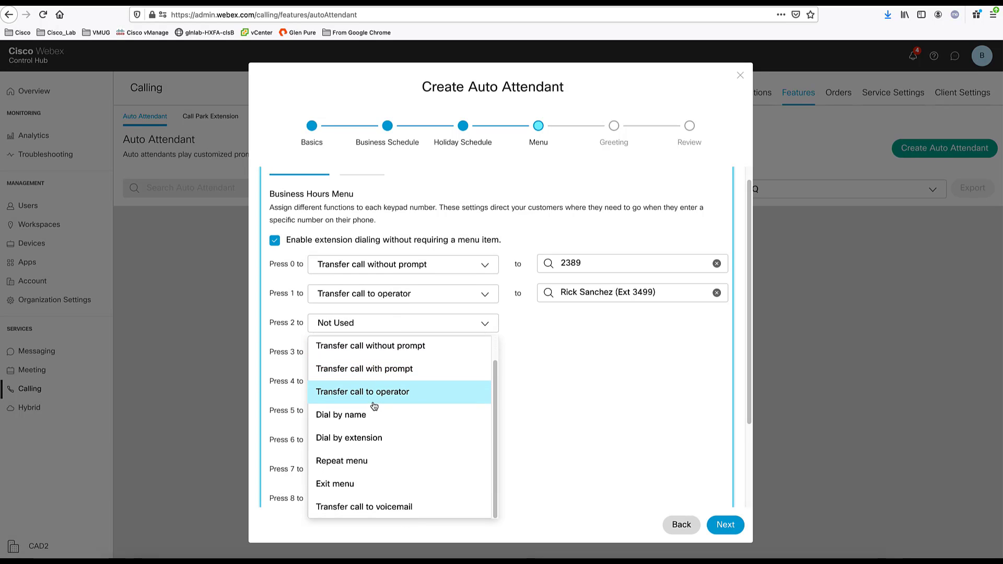
left_click(351, 416)
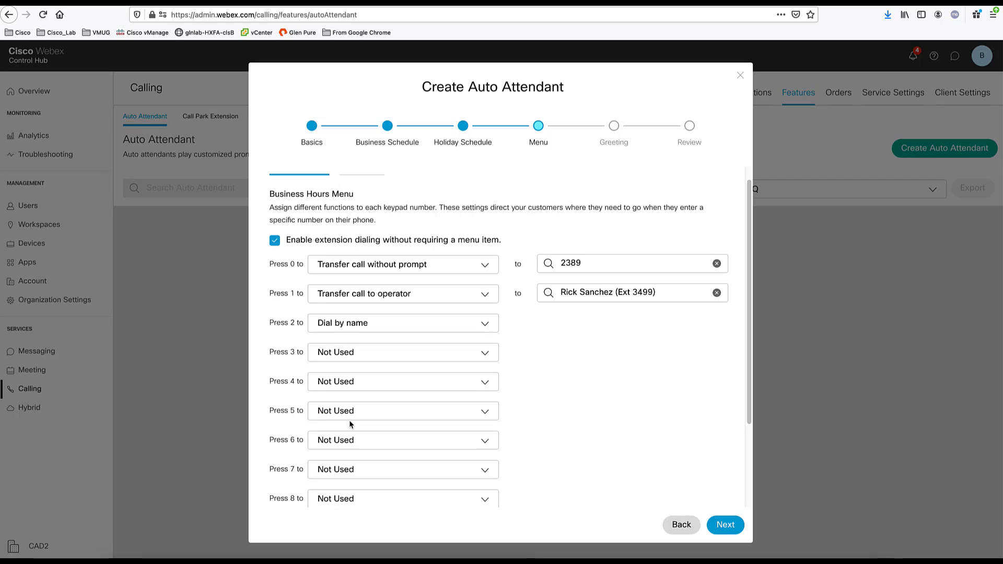
left_click(355, 352)
left_click(359, 491)
- Set key 4 of the business hours menu to repeat the menu
left_click(444, 384)
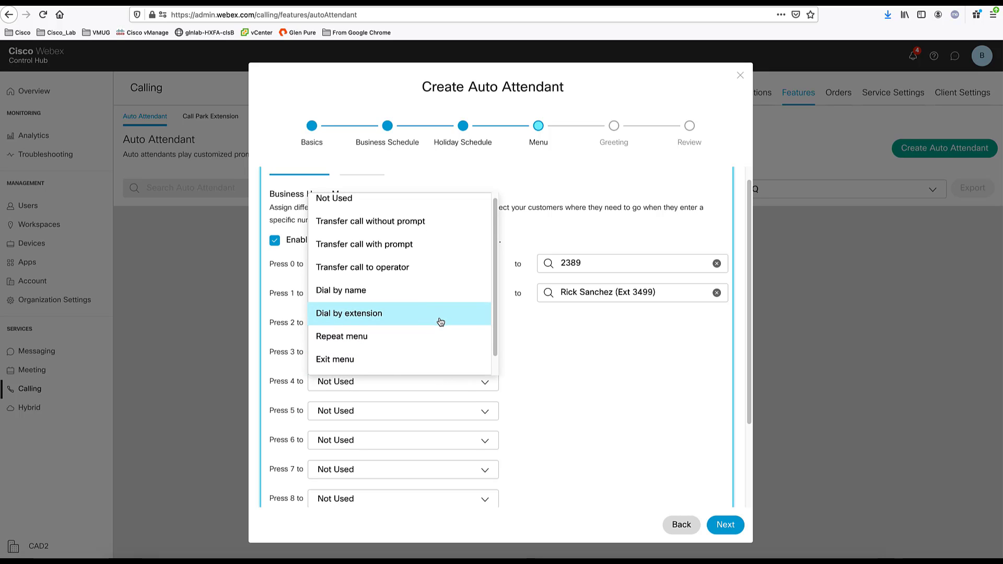
scroll(440, 318, "down", 1)
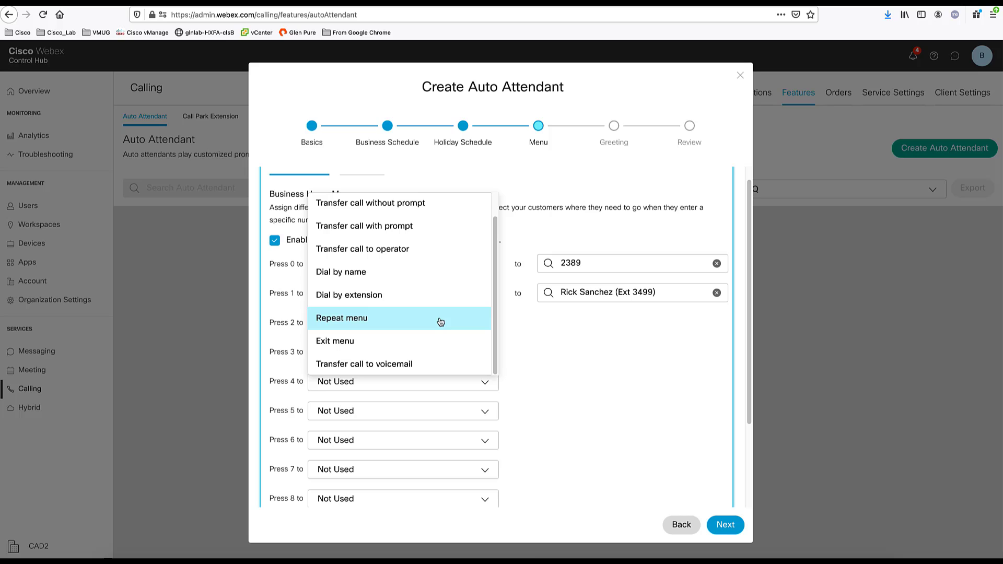
left_click(358, 326)
- Set key 5 of the business hours menu to transfer the call to the voicemail of the office with extension 0616
left_click(363, 411)
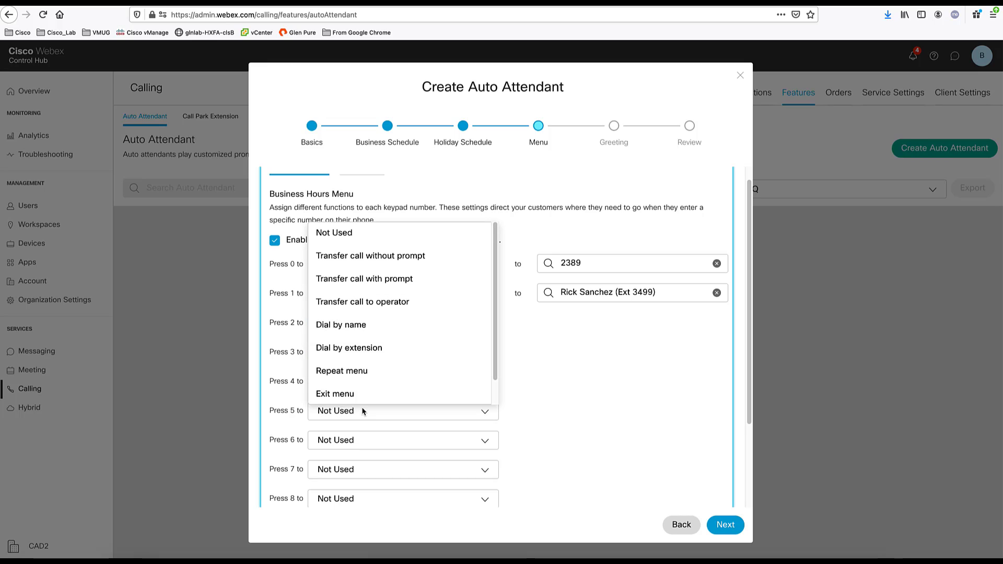
scroll(350, 386, "down", 1)
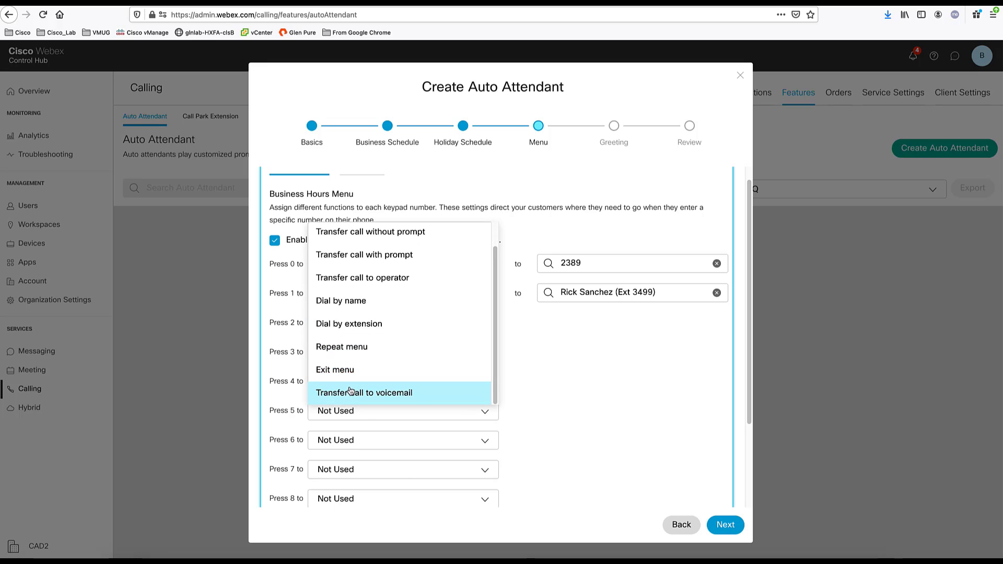
left_click(350, 396)
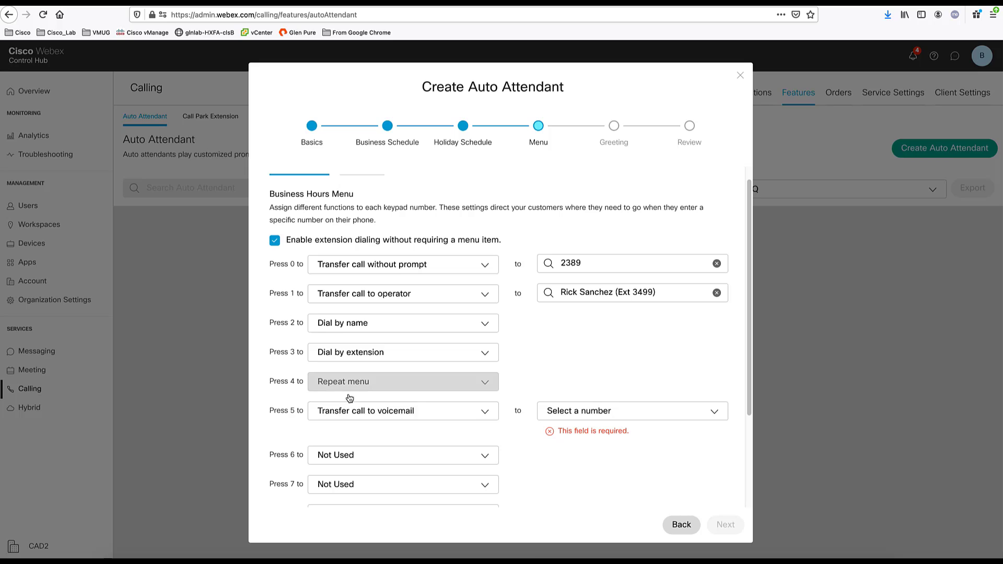
left_click(579, 412)
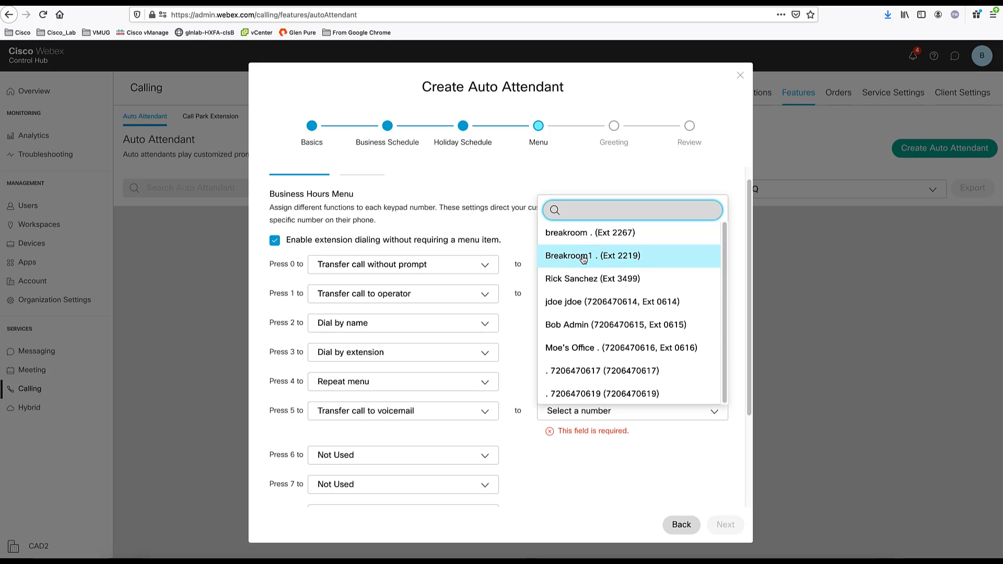
left_click(577, 353)
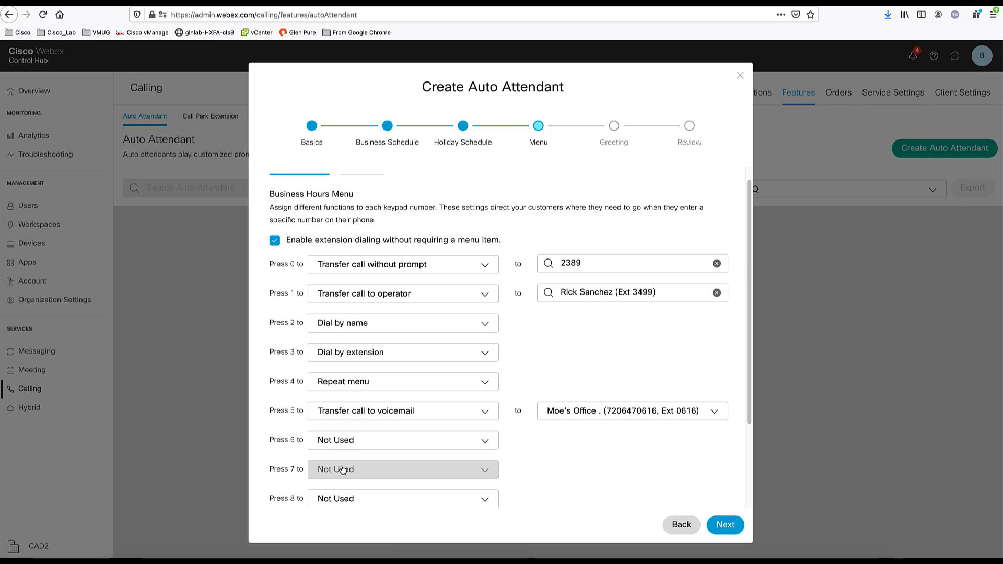
- Set key 6 of the business hours menu to exit the menu, and continue to the greeting
left_click(358, 442)
scroll(353, 410, "down", 1)
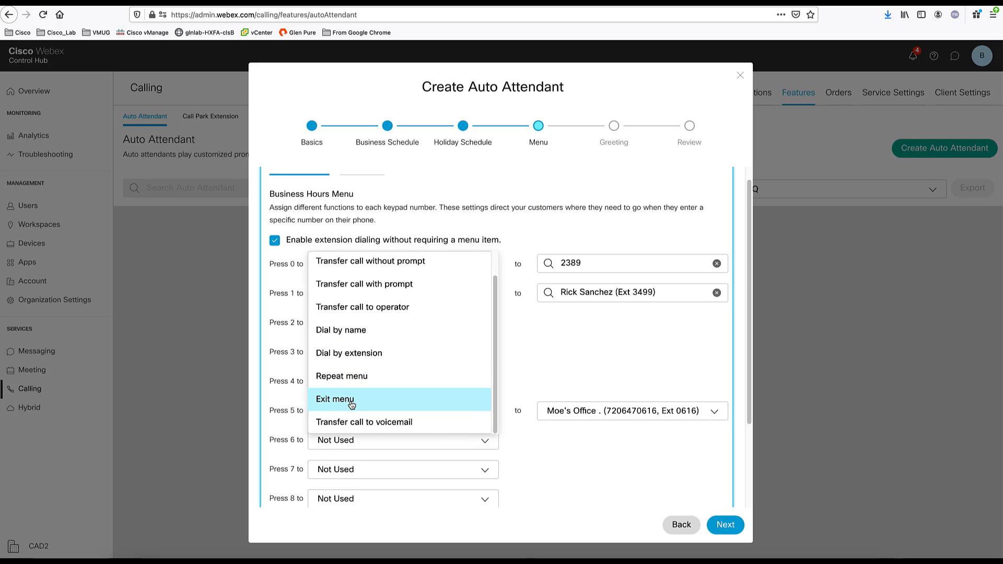
left_click(351, 400)
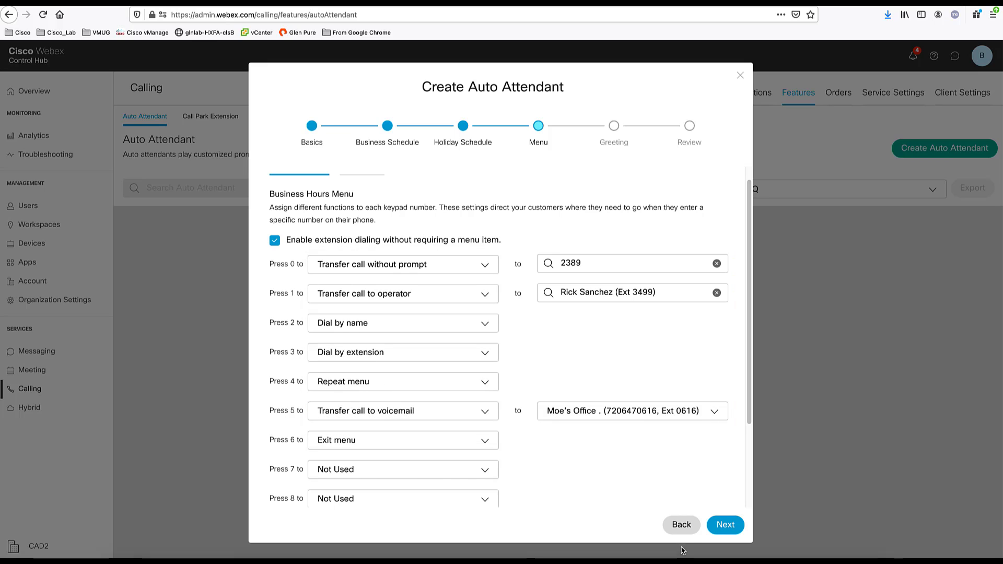
left_click(731, 526)
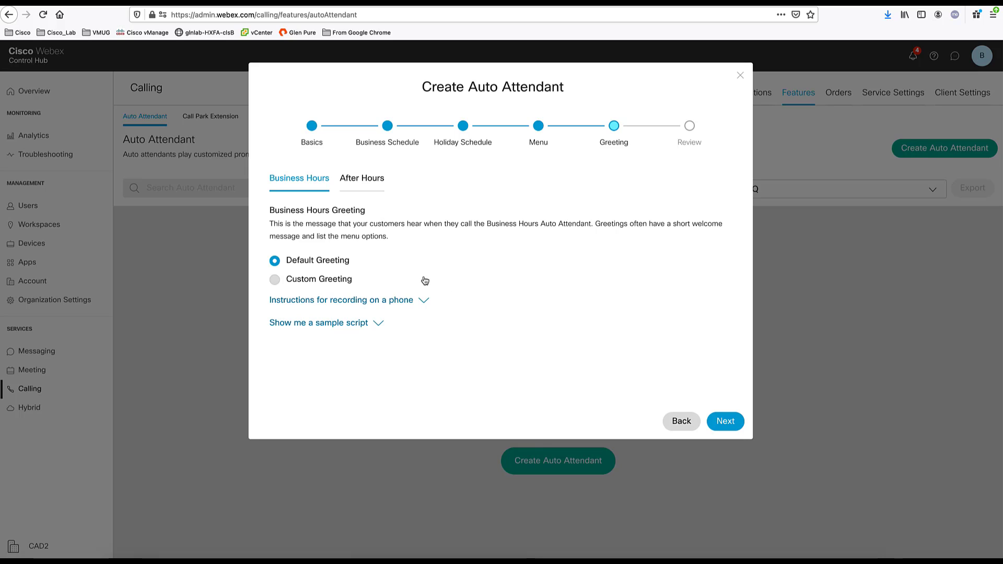
left_click(682, 423)
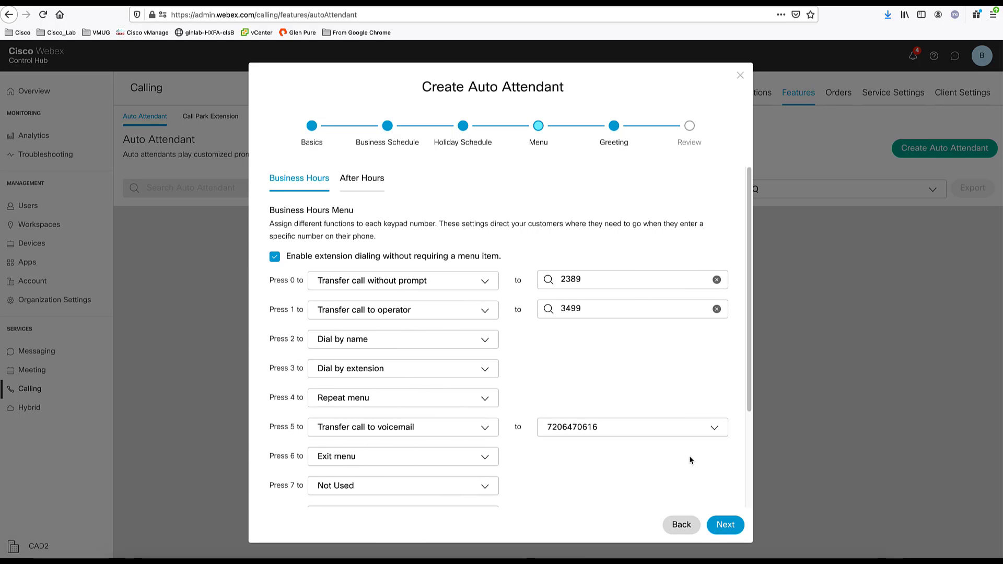
left_click(725, 524)
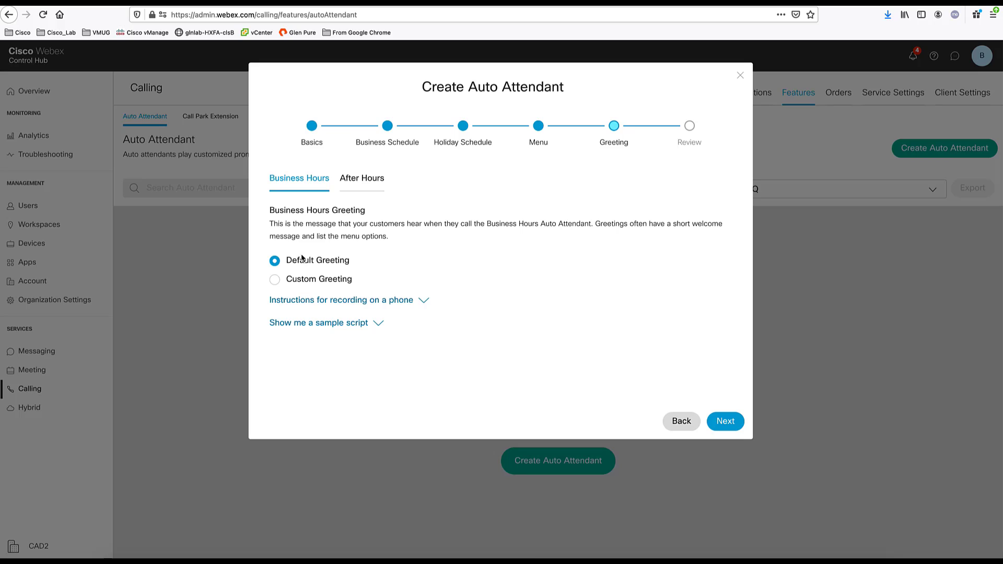
- Keep the default business hours greeting, create the auto attendant from the review, and close the wizard
left_click(274, 280)
left_click(346, 263)
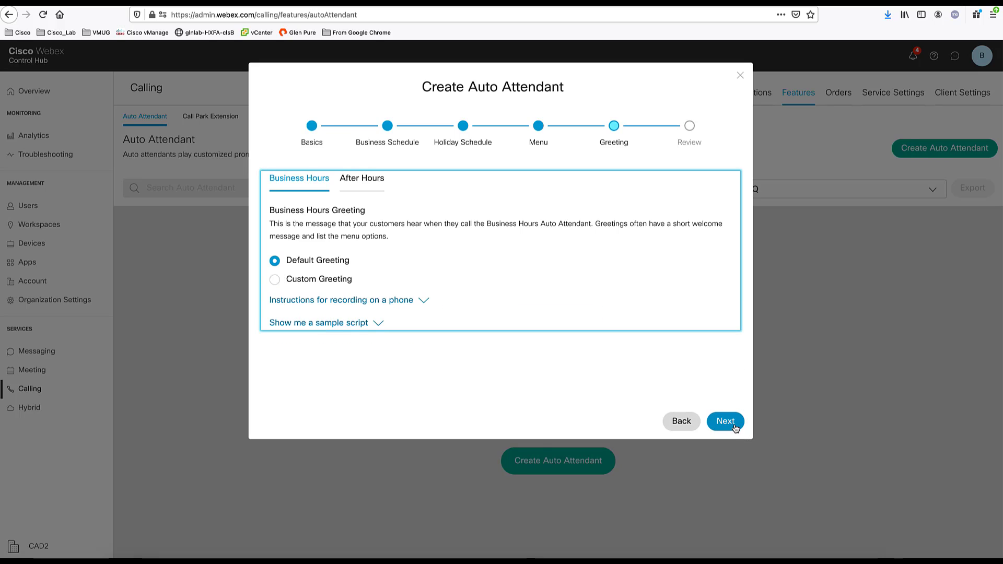
left_click(725, 421)
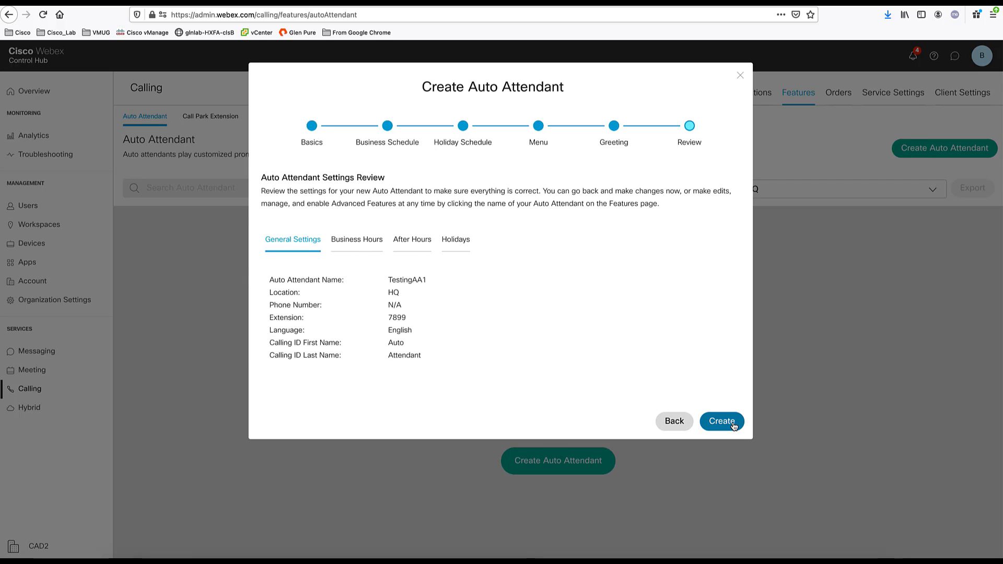
left_click(725, 421)
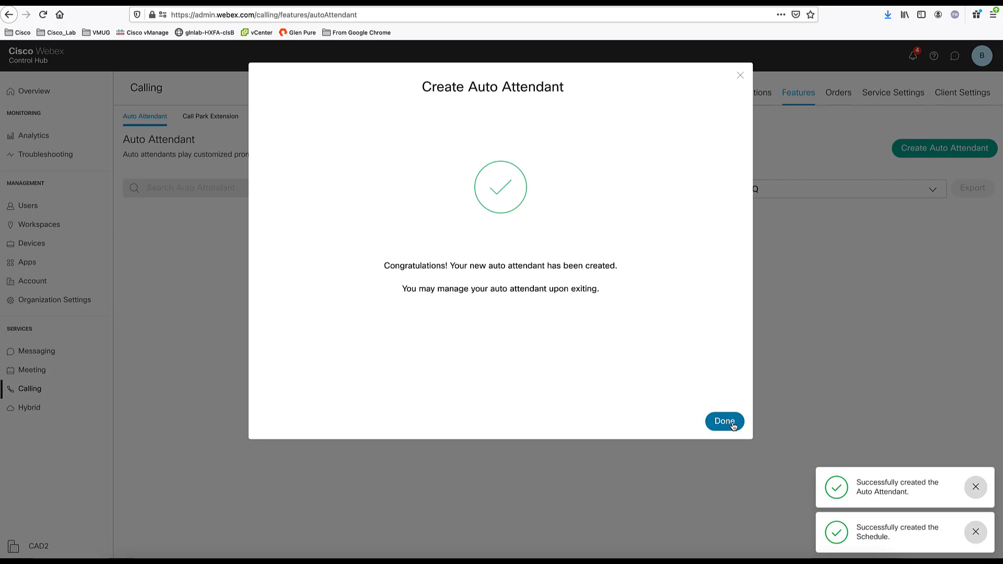
left_click(732, 424)
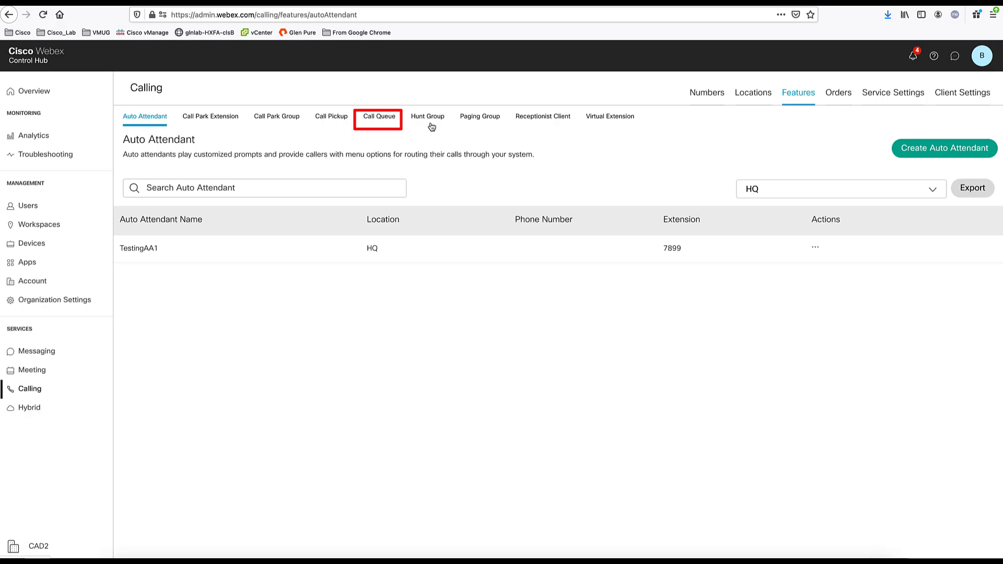
- Create a call queue for the HQ location without a pilot number and close the creation dialog
left_click(375, 118)
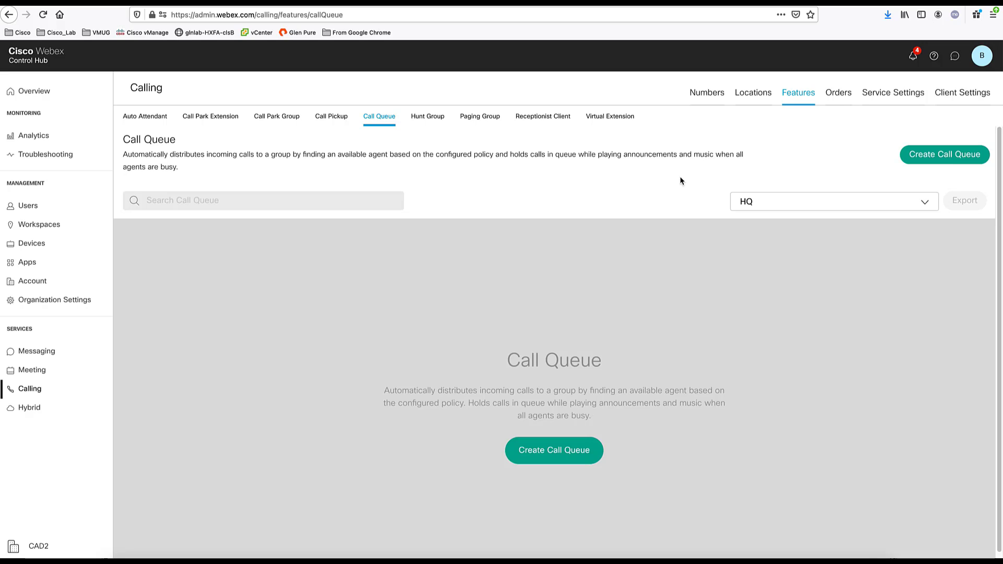
left_click(932, 154)
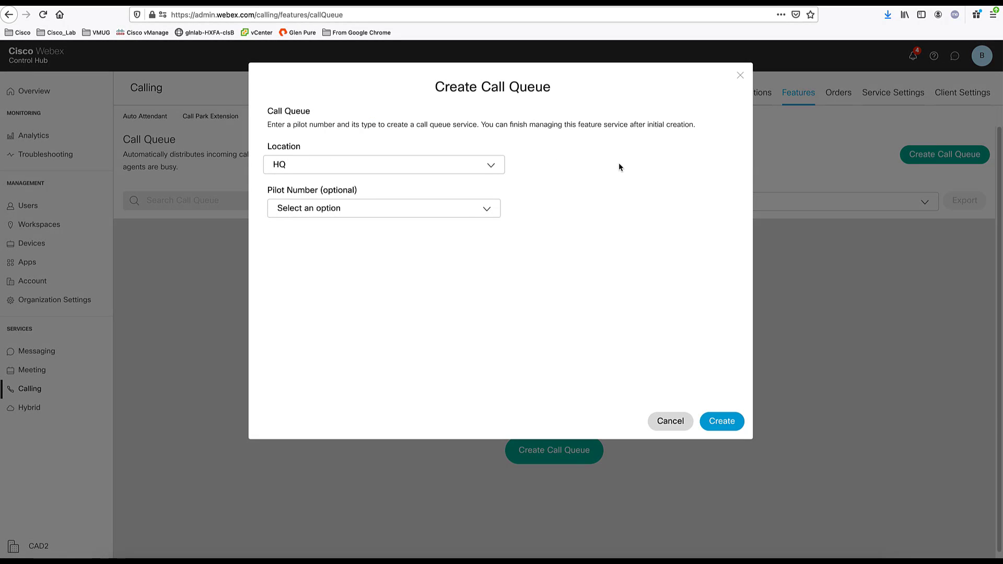
left_click(487, 210)
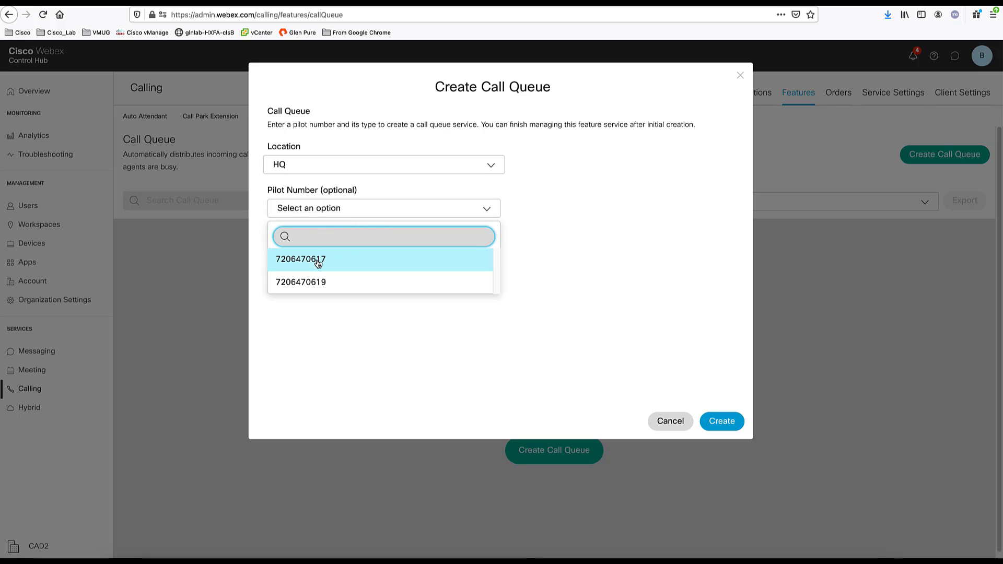
left_click(543, 184)
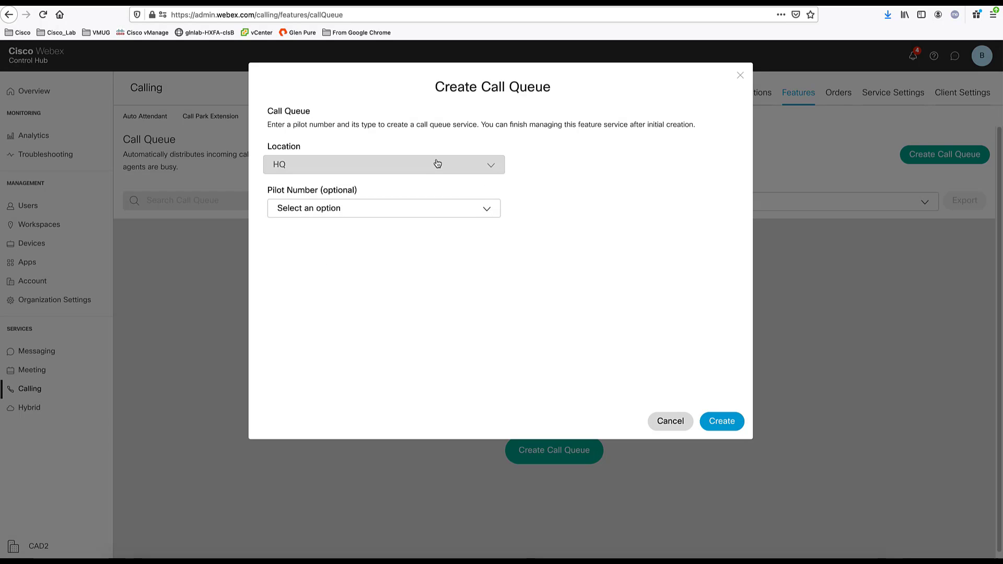
left_click(730, 425)
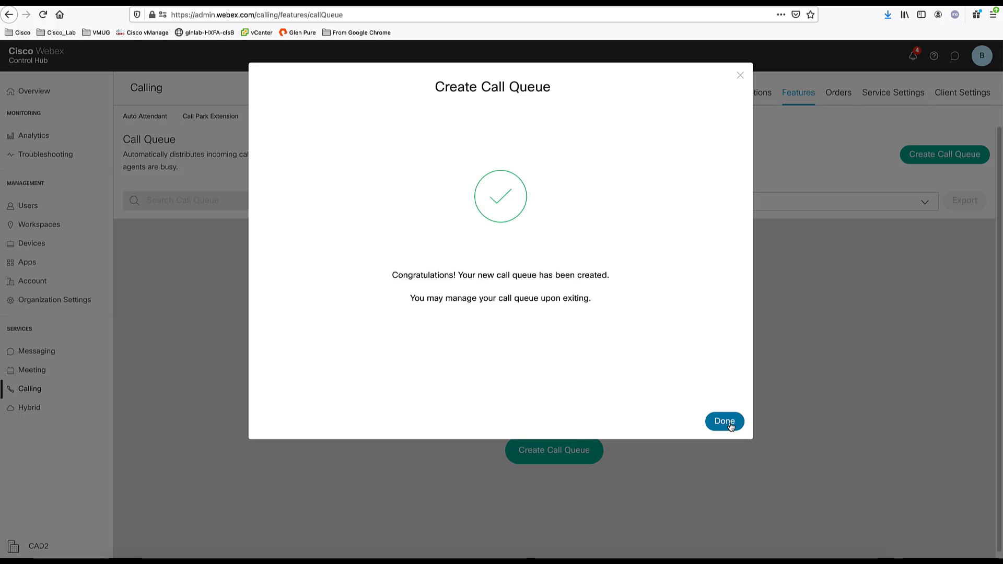
left_click(725, 421)
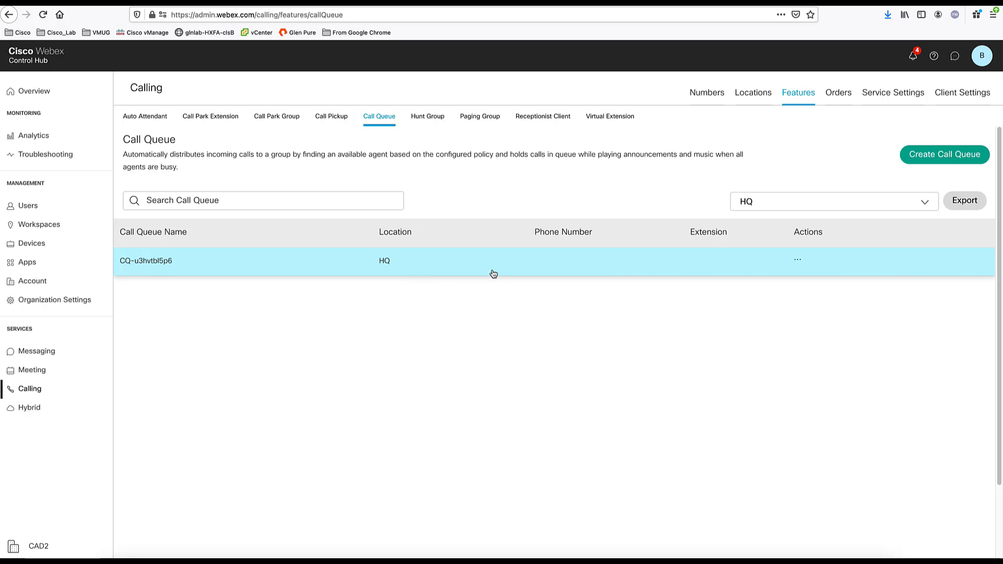
- Open the new HQ call queue for editing
left_click(798, 261)
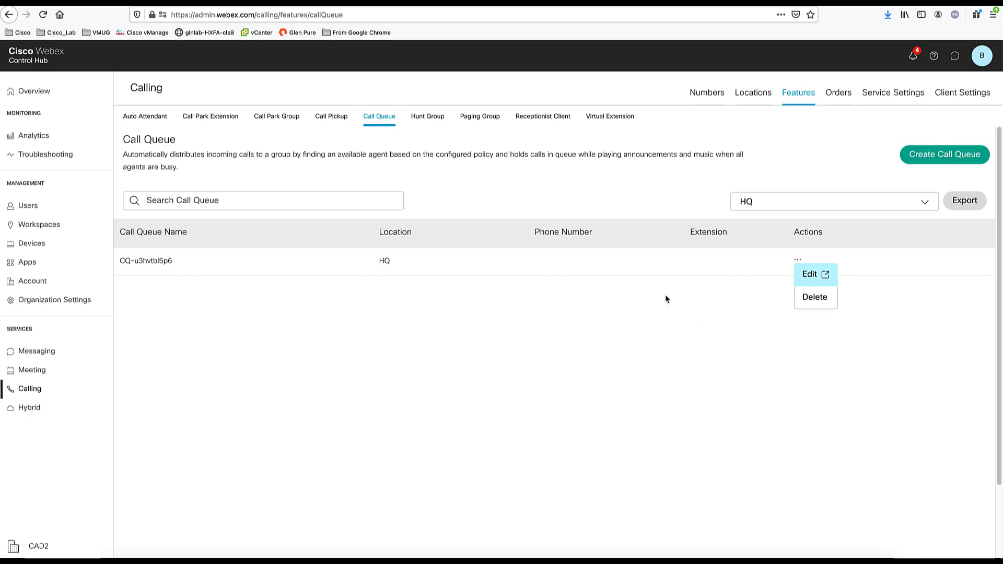
left_click(705, 299)
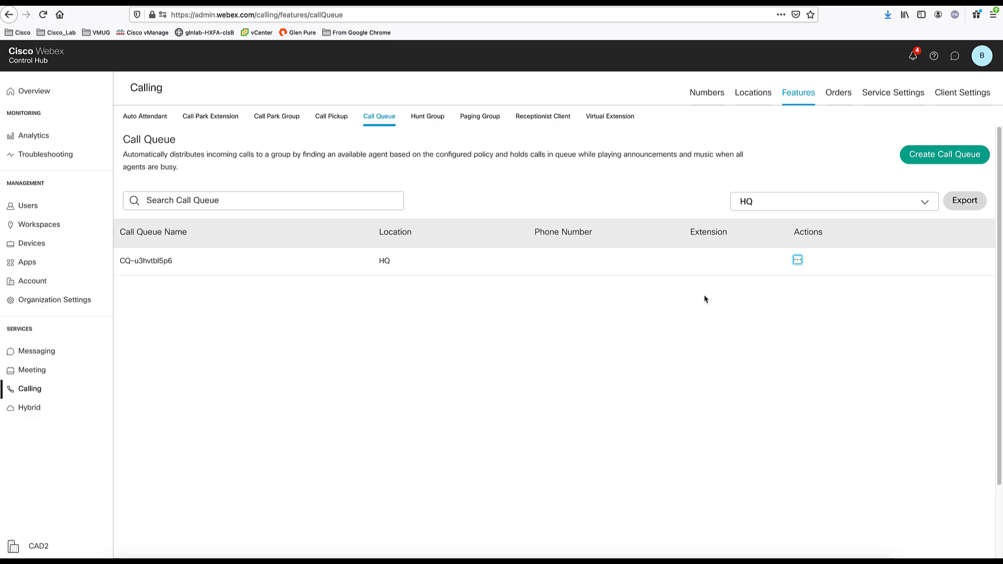
left_click(798, 257)
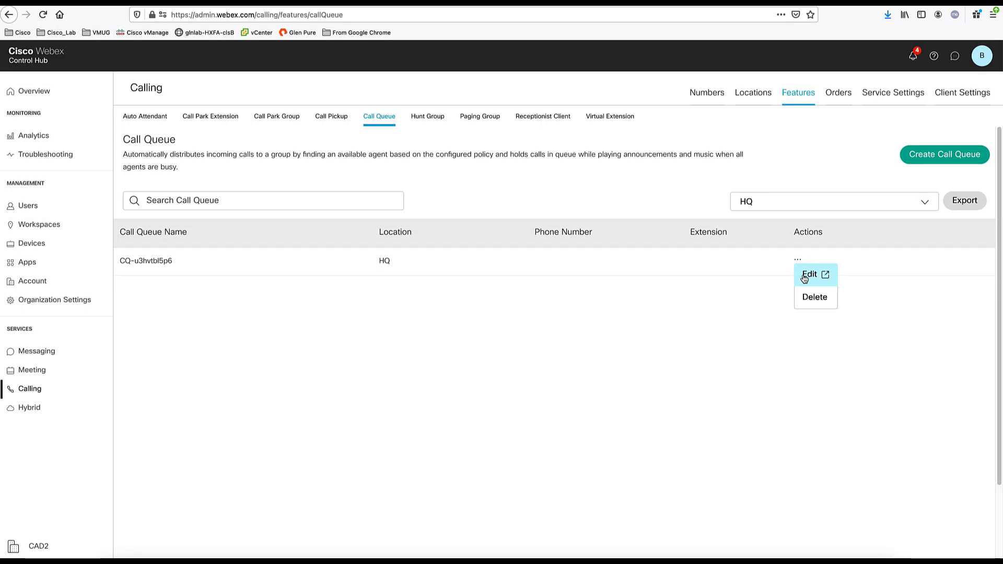
left_click(804, 272)
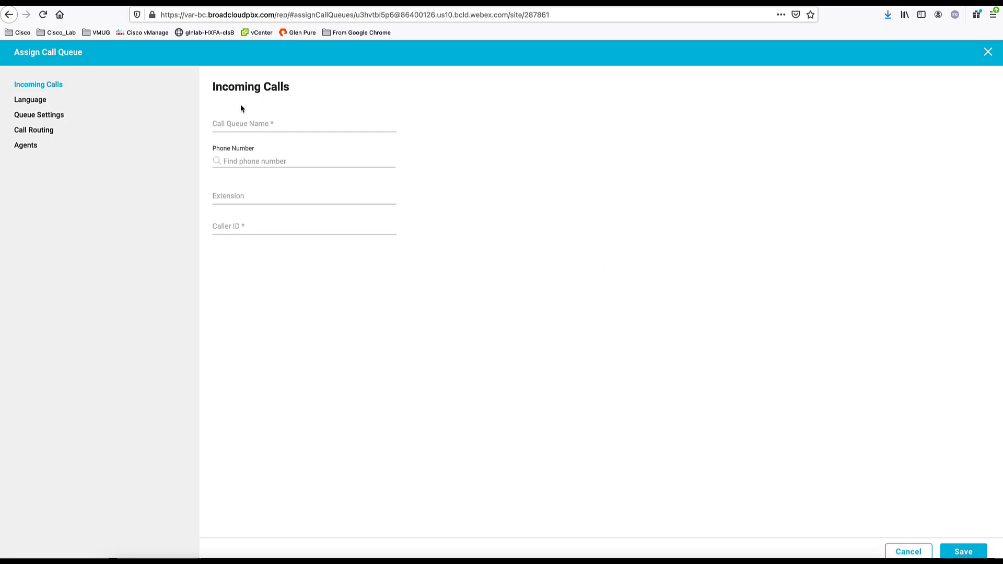
- Name the call queue CallQueue1, set its extension to 2899 and caller ID to Queue1 without a phone number, and save
left_click(249, 123)
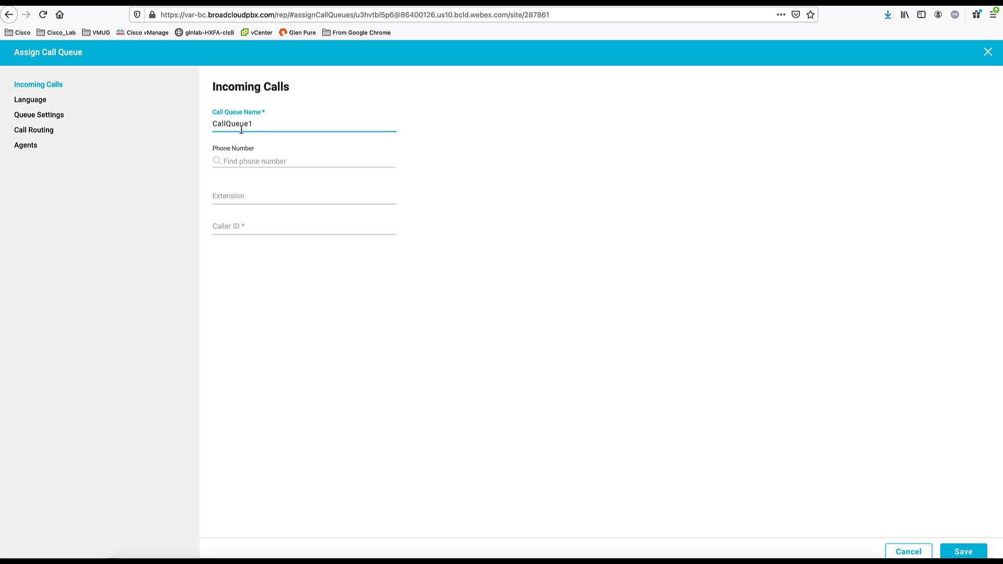
left_click(232, 159)
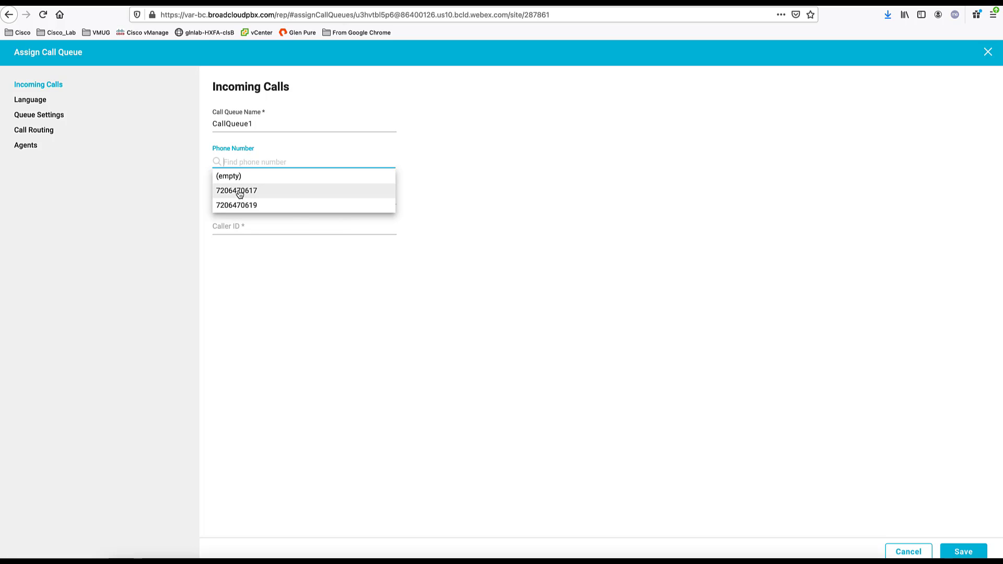
left_click(453, 186)
left_click(233, 201)
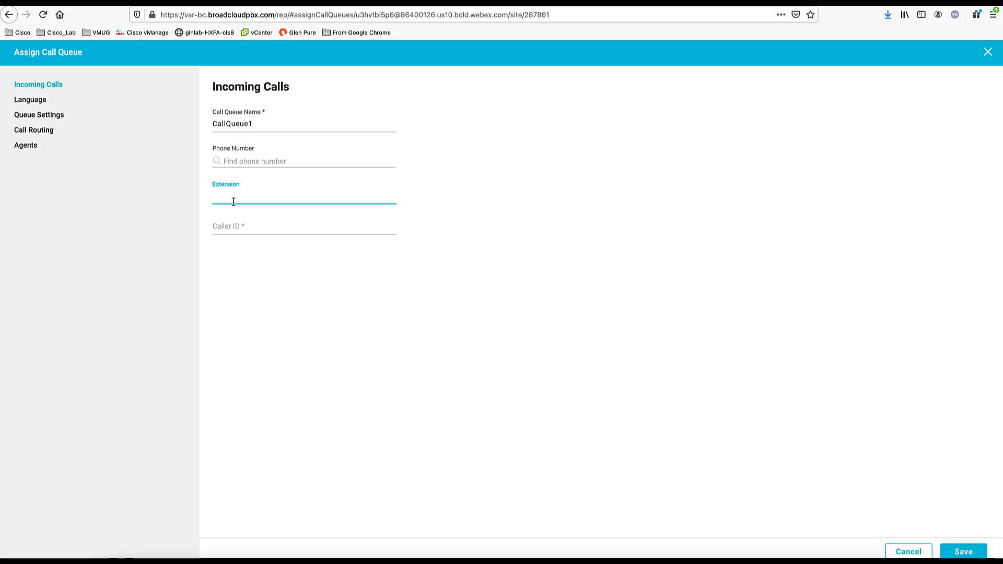
type("2899")
left_click(226, 223)
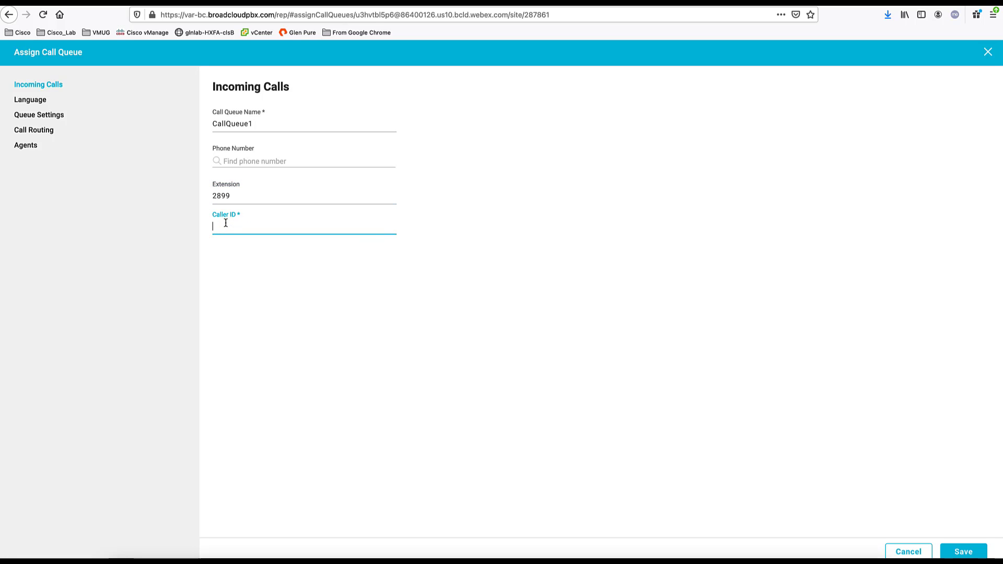
type("Queue1")
left_click(974, 549)
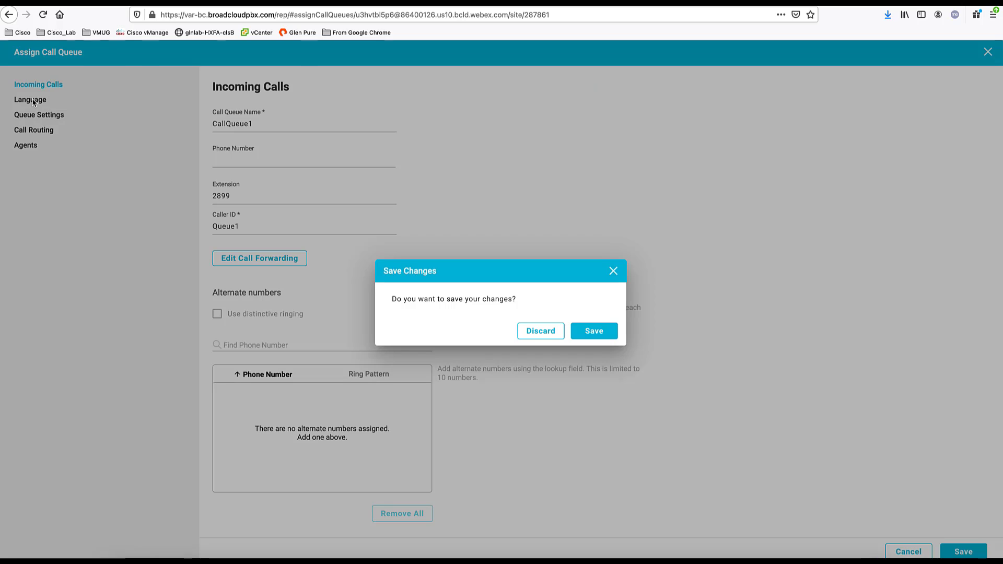
left_click(597, 333)
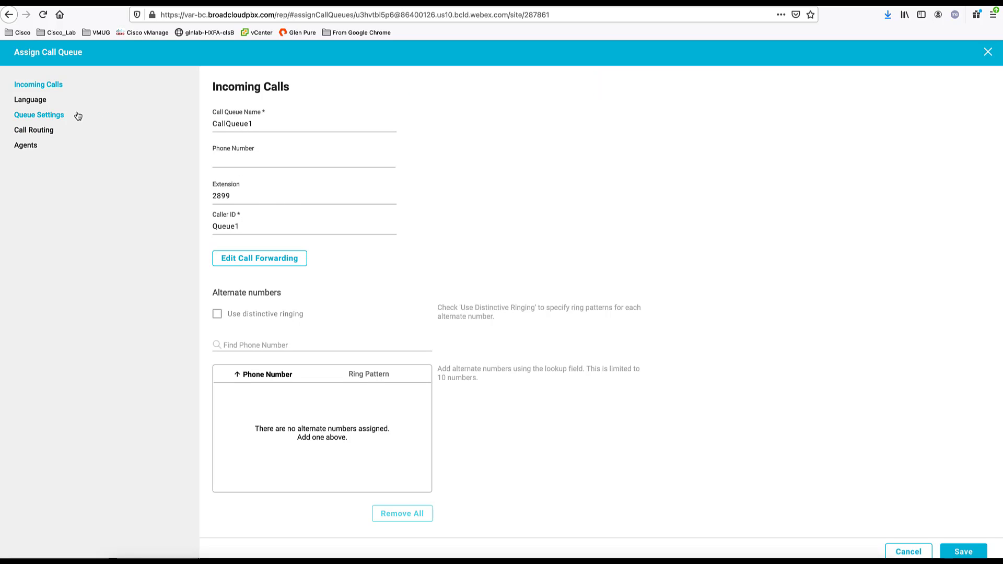
- Set the call queue size to 30, enable the ringing tone for callers sent to an available agent, keep busy treatment for overflow, and save
left_click(39, 117)
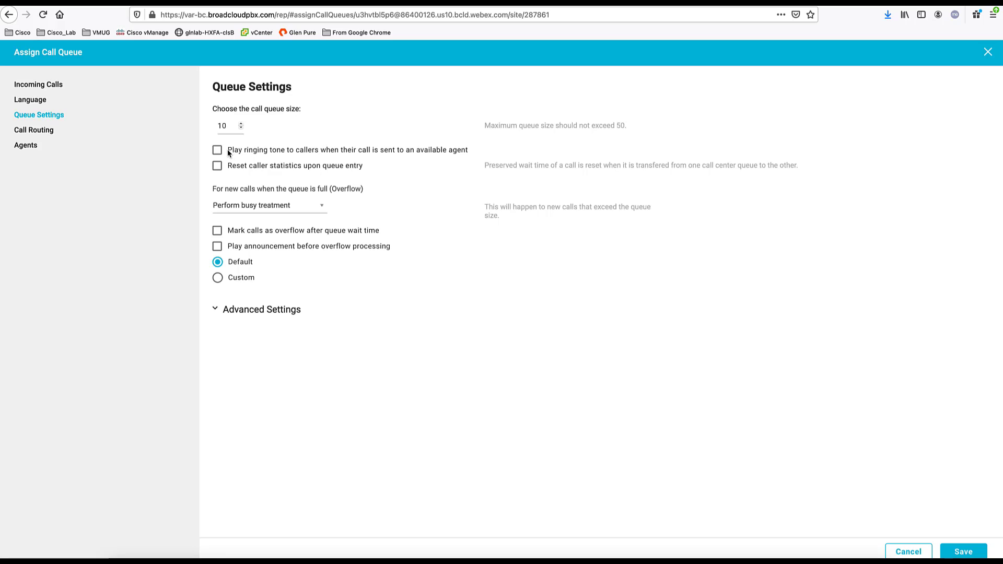
left_click(231, 127)
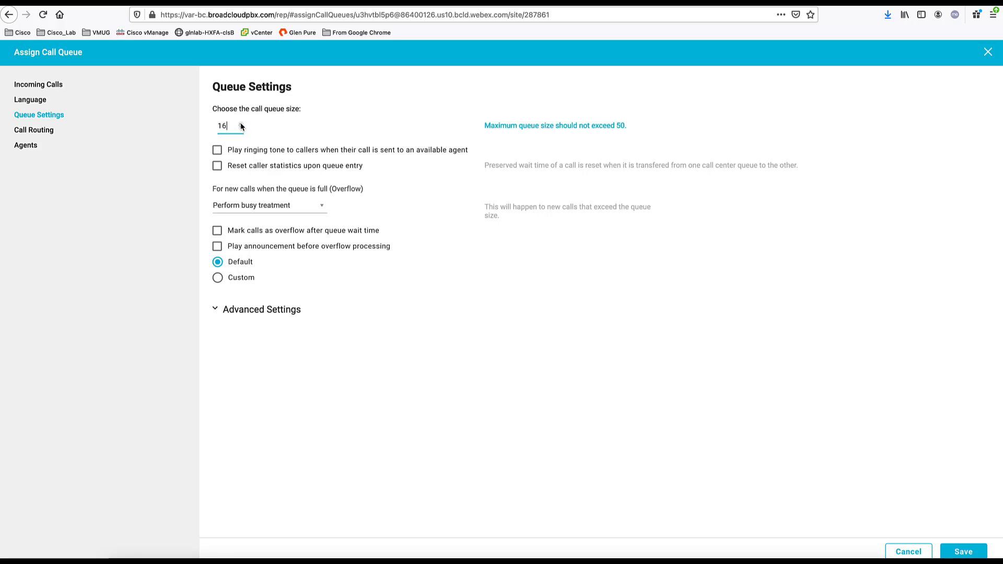
left_click(239, 154)
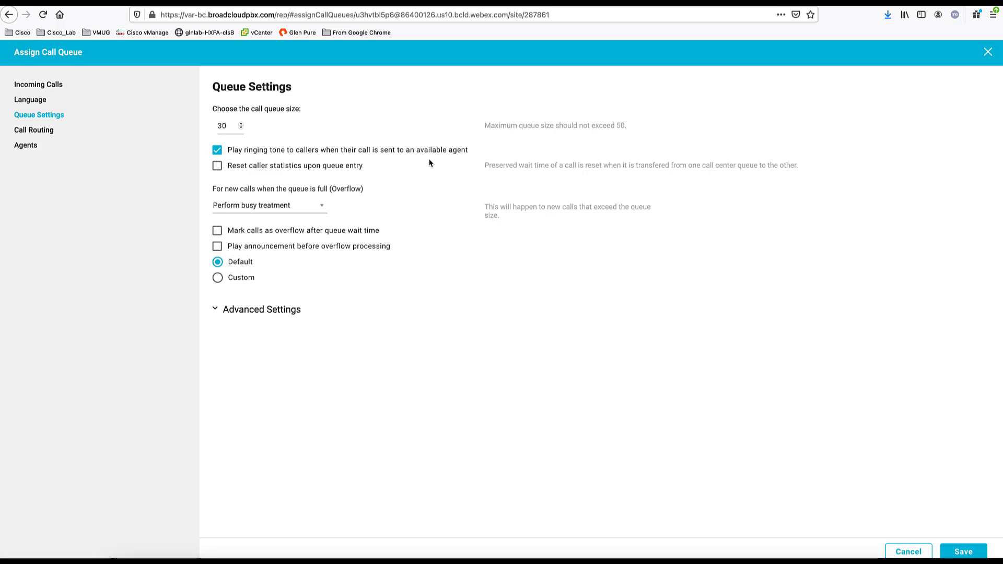
left_click(324, 207)
left_click(324, 206)
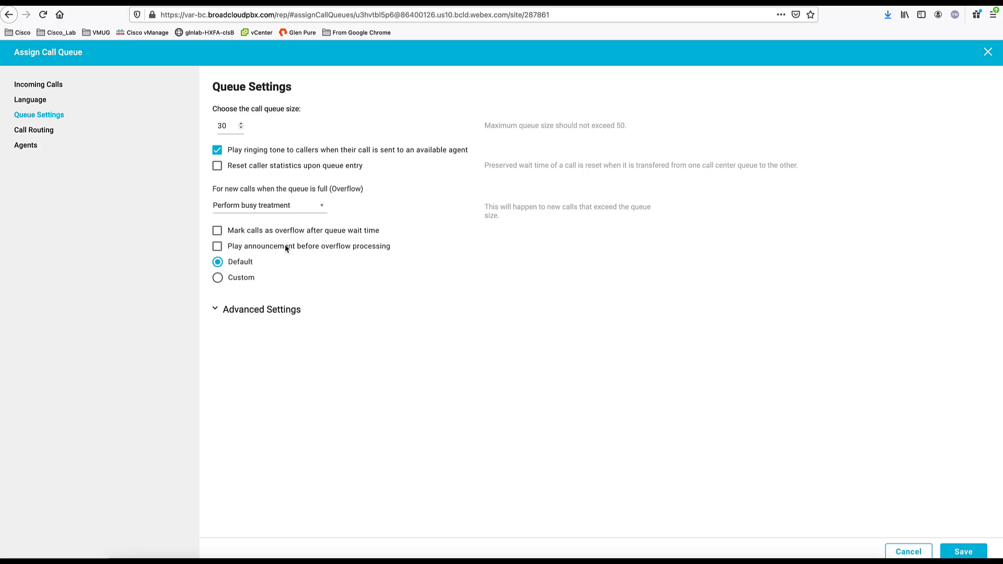
left_click(312, 206)
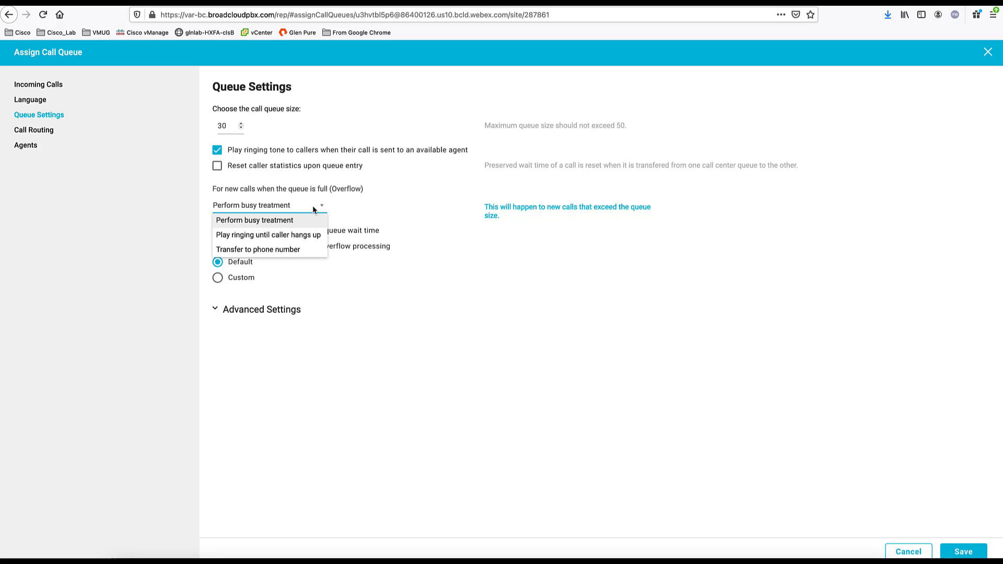
left_click(132, 125)
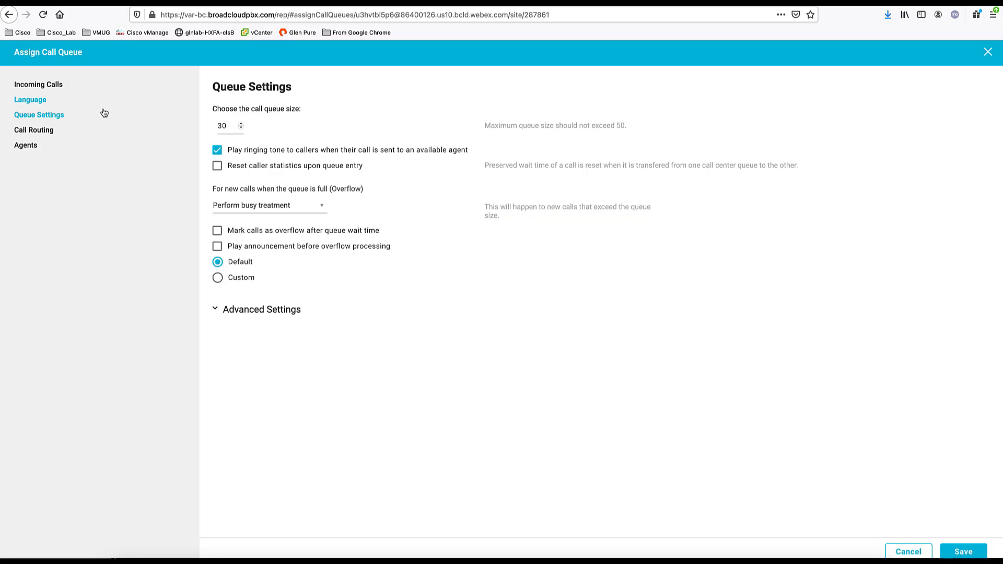
left_click(50, 131)
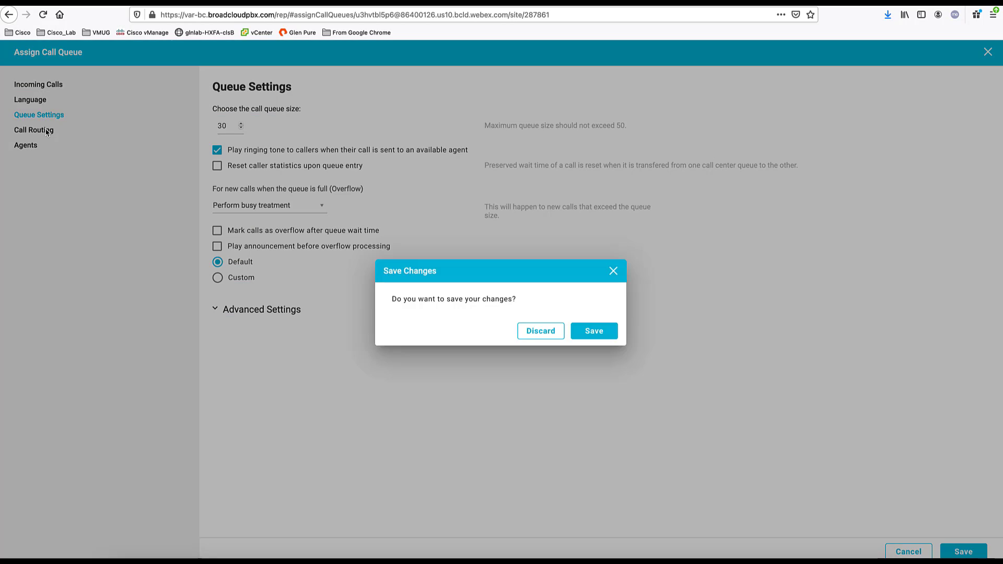
left_click(590, 334)
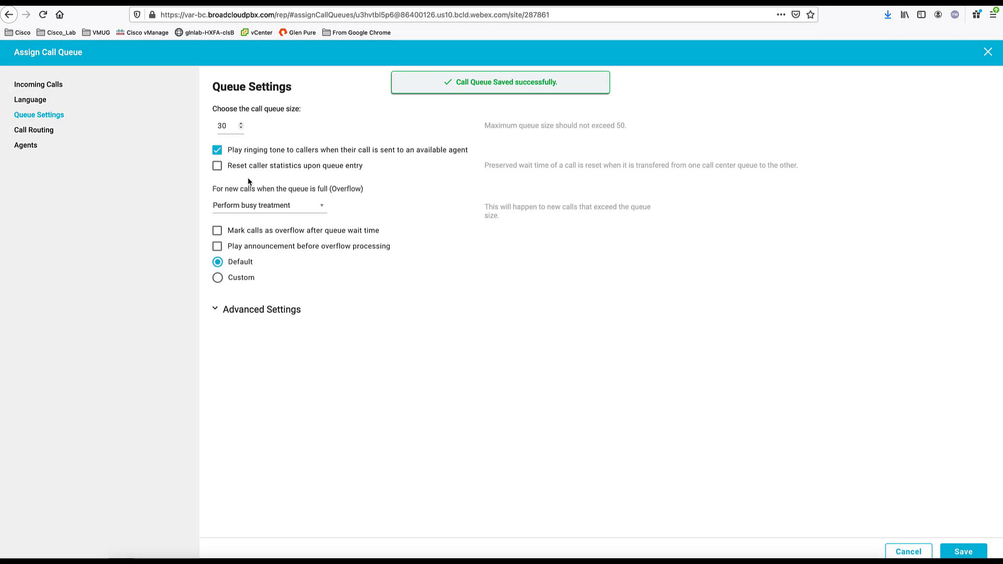
- Set the queue's call routing to ring phones one at a time in the Circular pattern
left_click(30, 130)
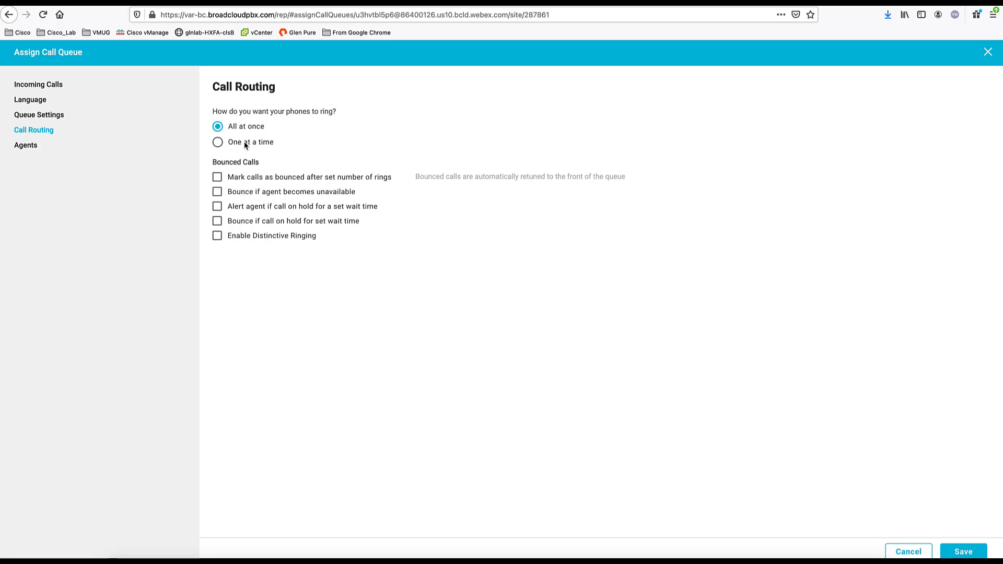
left_click(218, 144)
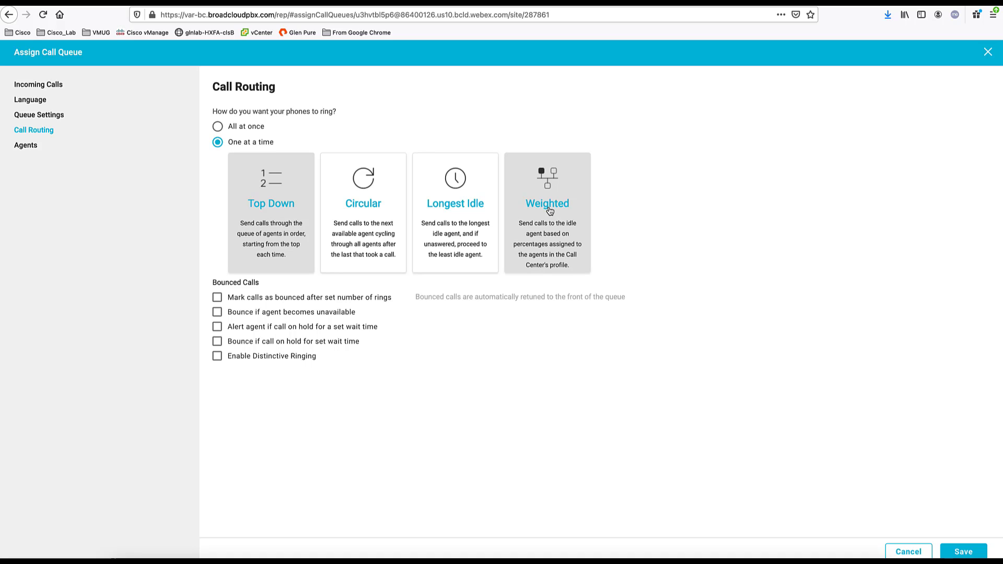
left_click(364, 215)
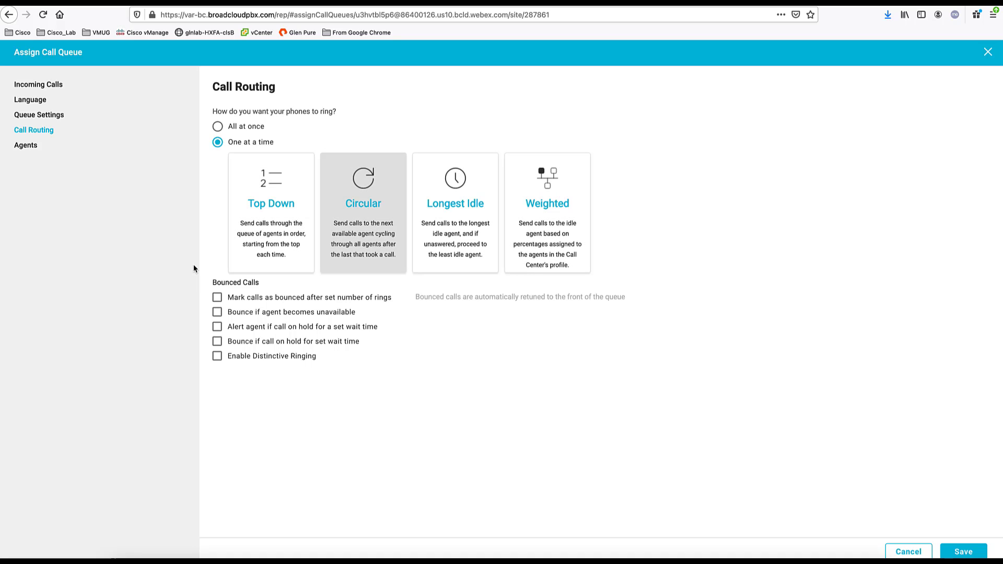
- Mark calls as bounced after a set number of rings, bounce them if the agent becomes unavailable, and save the routing changes
left_click(218, 298)
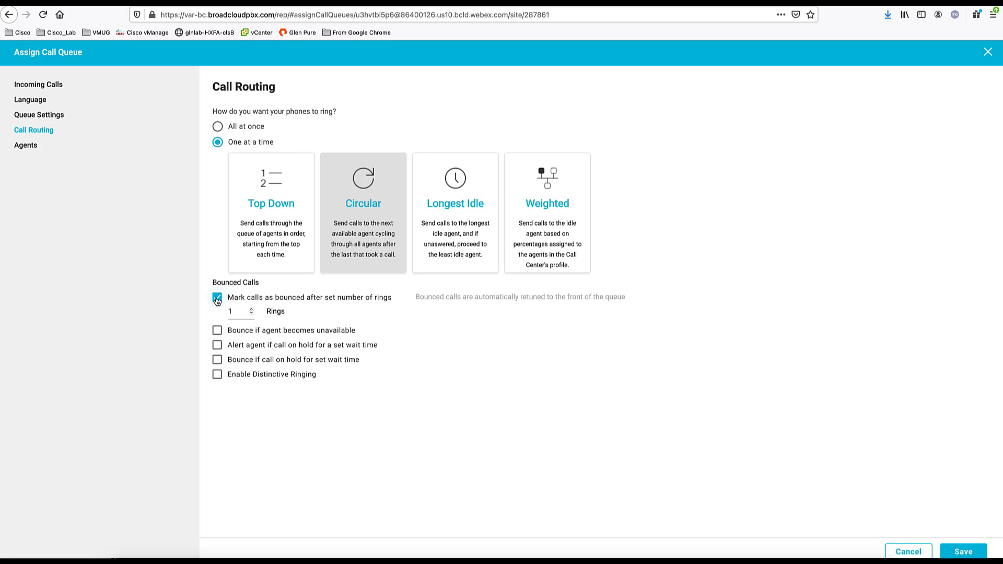
left_click(251, 309)
left_click(320, 334)
left_click(26, 145)
left_click(590, 335)
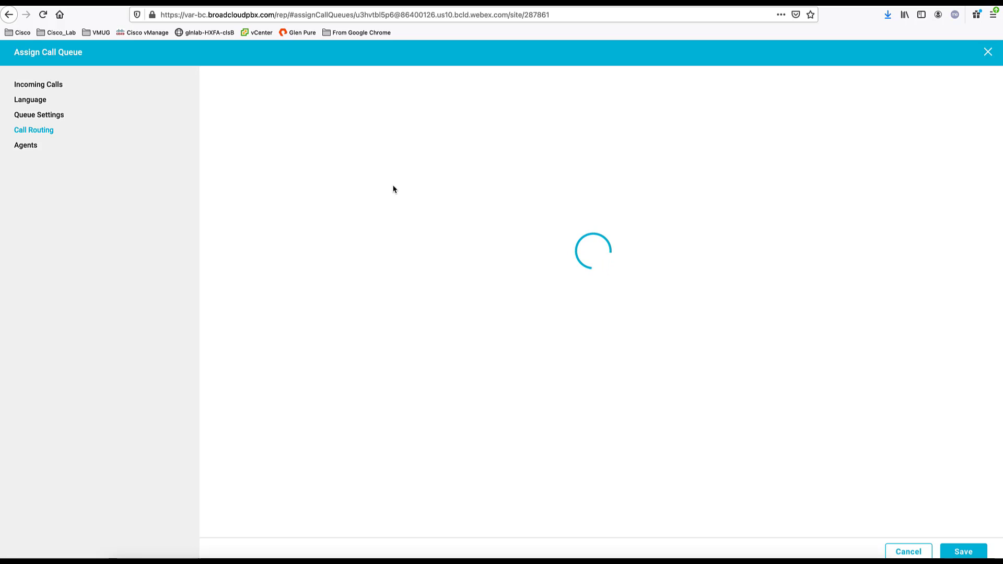
- Assign the first two listed HQ users as agents of the call queue and save
left_click(19, 145)
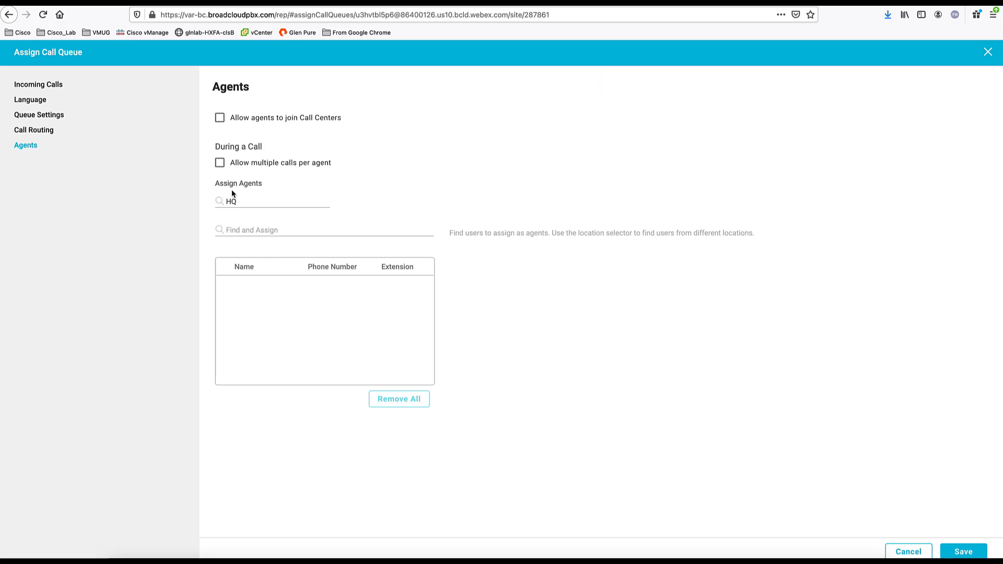
left_click(226, 230)
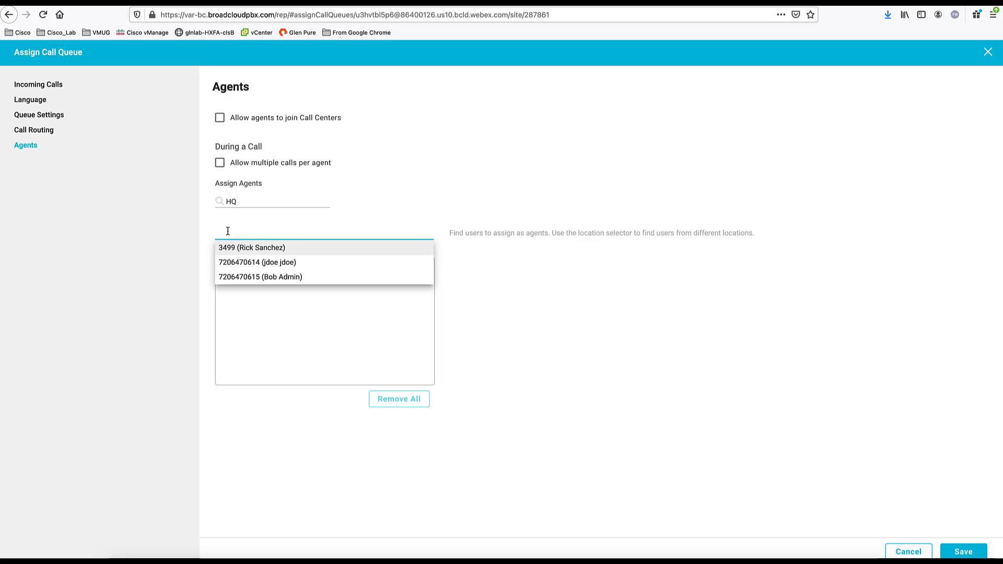
left_click(270, 249)
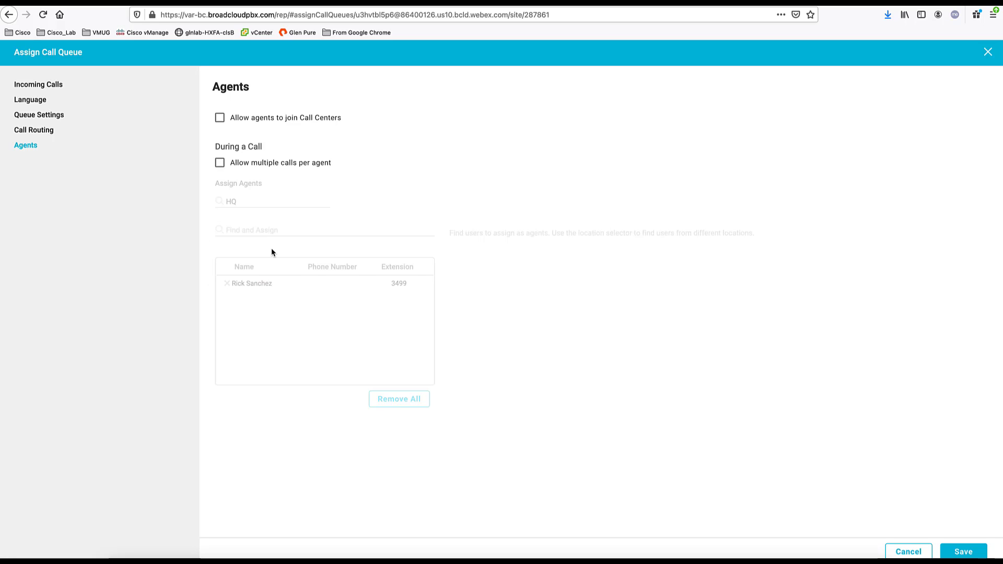
left_click(247, 230)
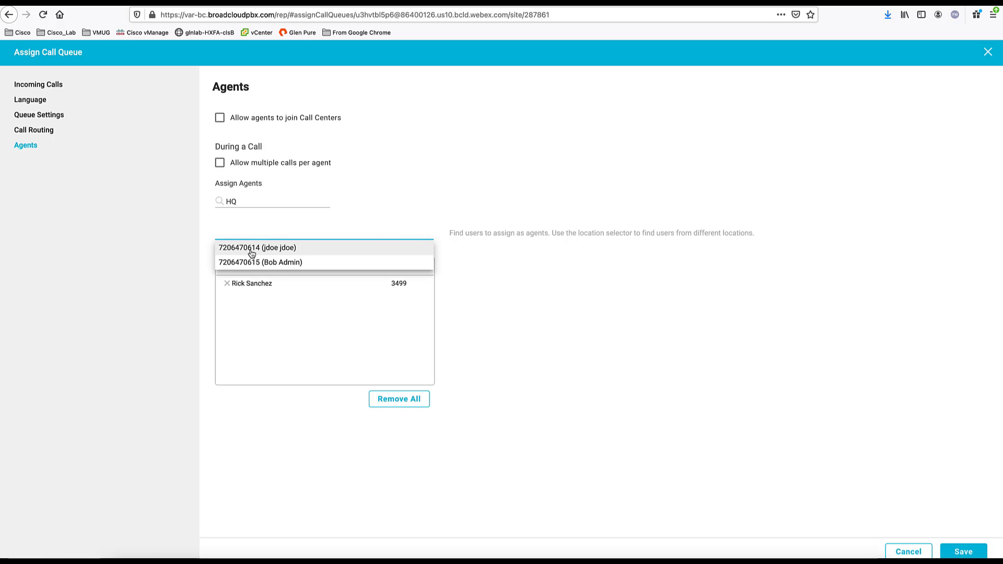
left_click(251, 250)
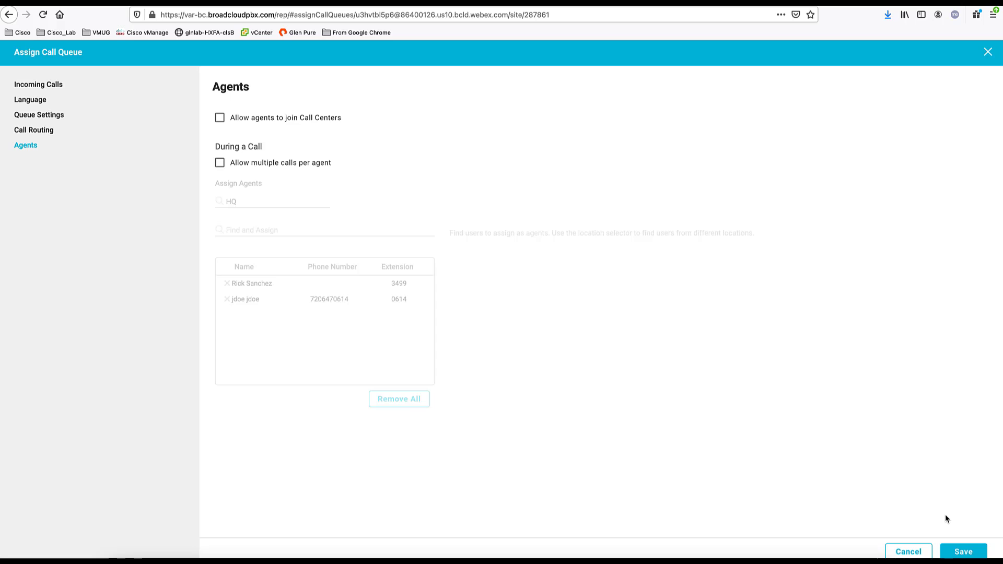
left_click(961, 552)
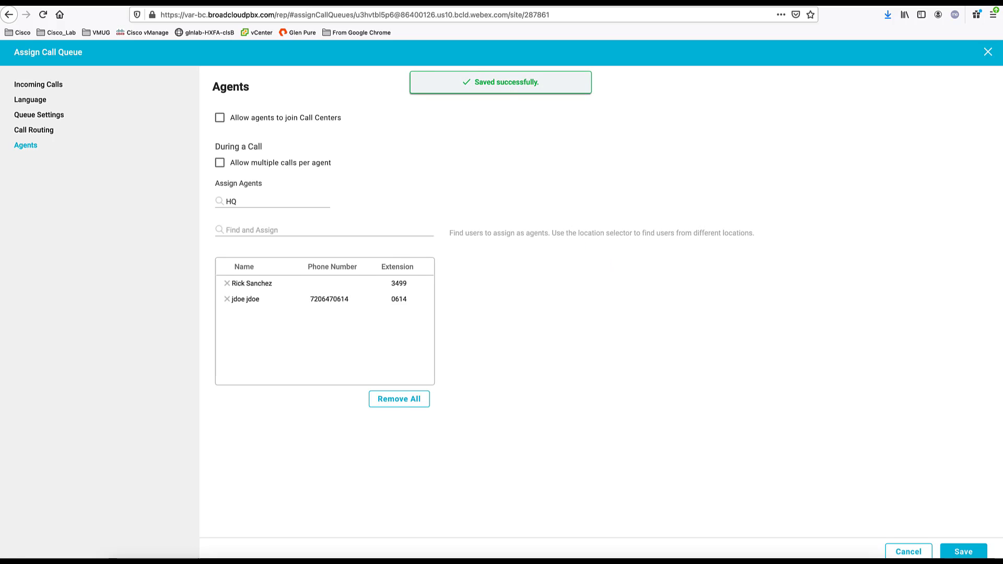
- Close the call queue editor and return to the call queue list in Control Hub
key("super+w")
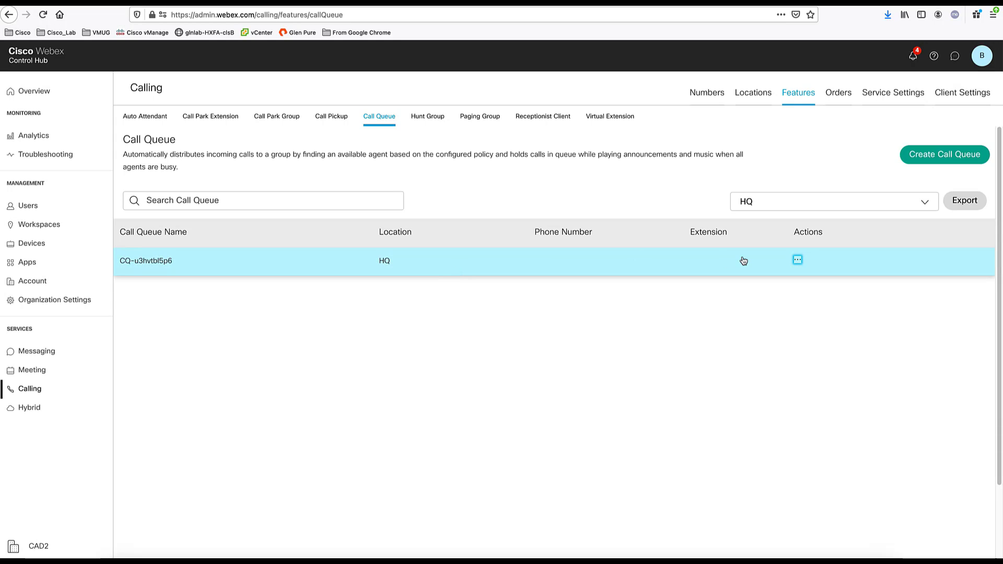
left_click(796, 260)
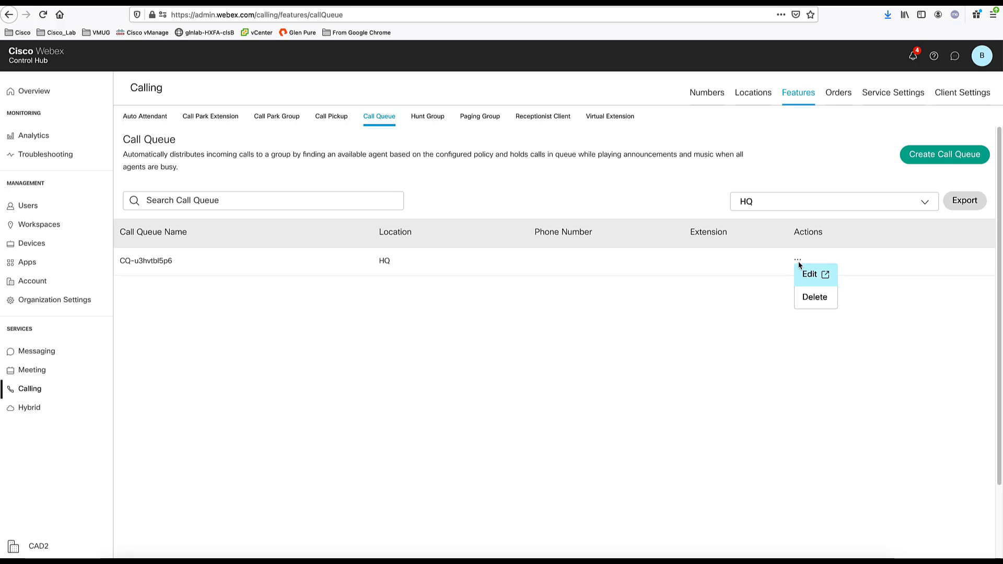
left_click(477, 177)
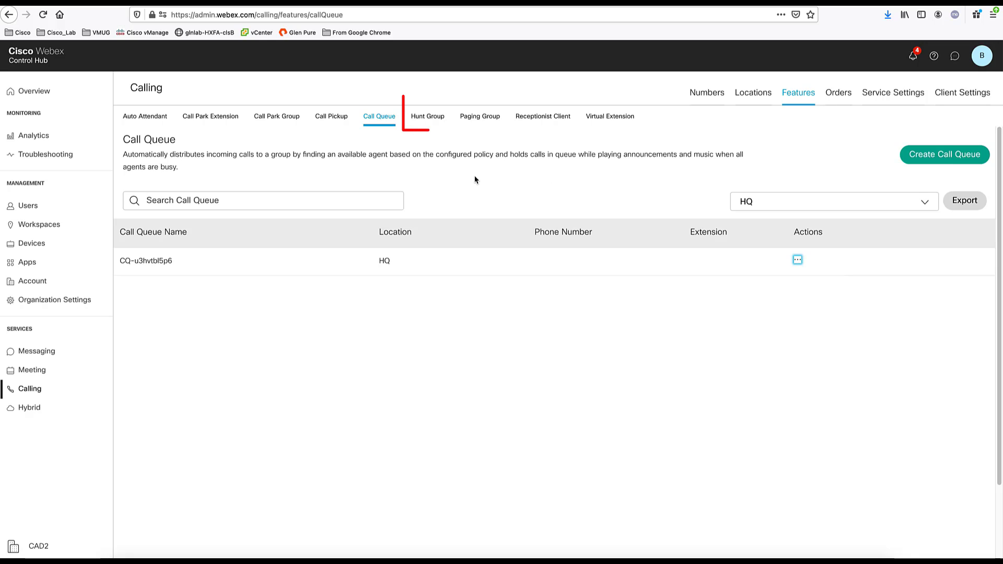
- Start creating a hunt group for the HQ location and name it HG1
left_click(429, 120)
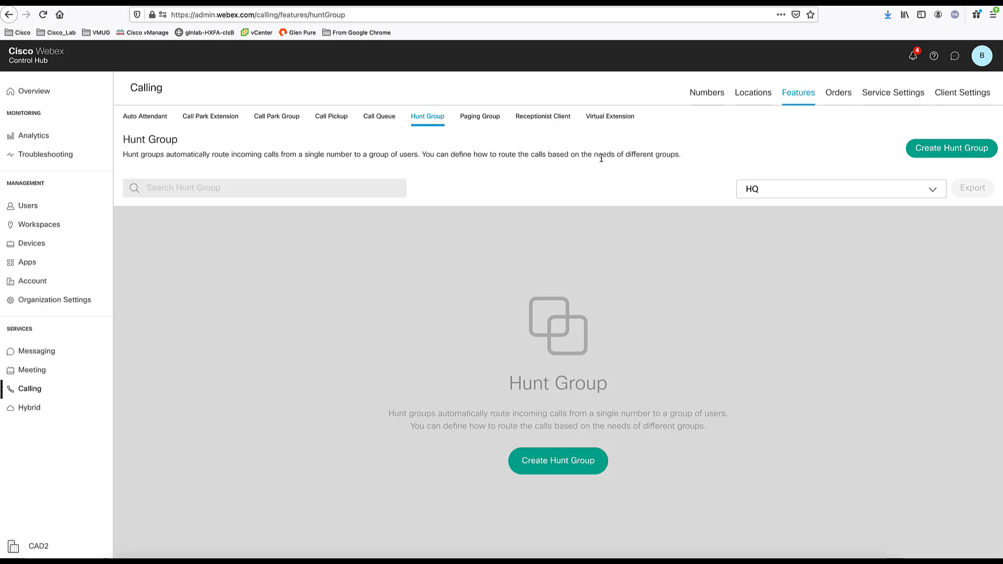
left_click(949, 154)
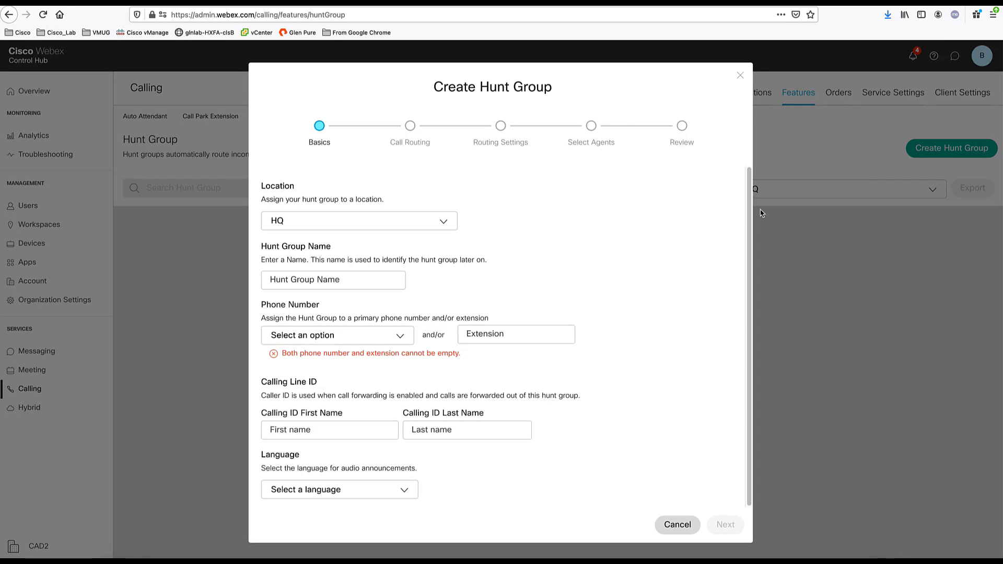
left_click(344, 279)
type("HG1")
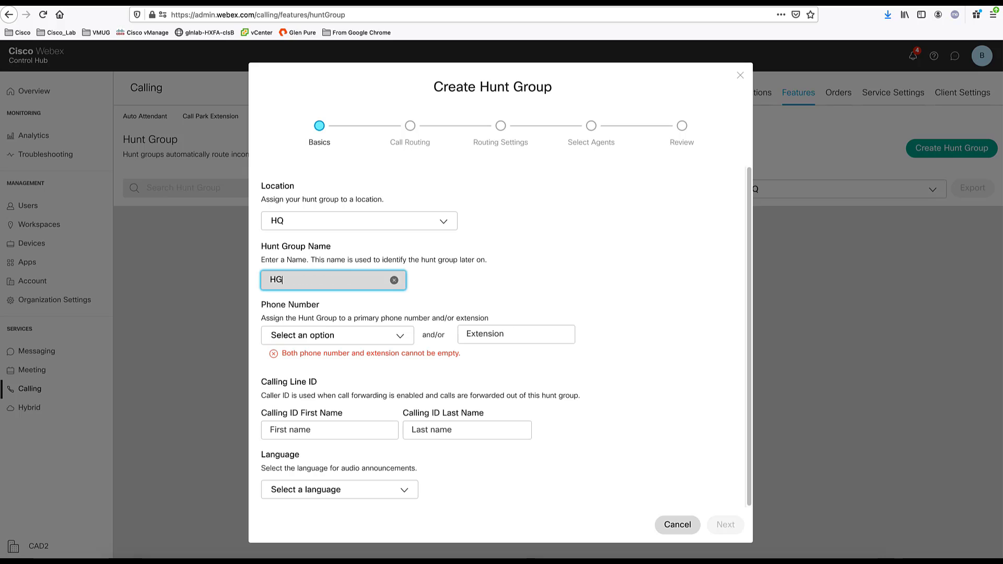
- Leave the hunt group's phone number unassigned and set its extension to 2811
left_click(358, 339)
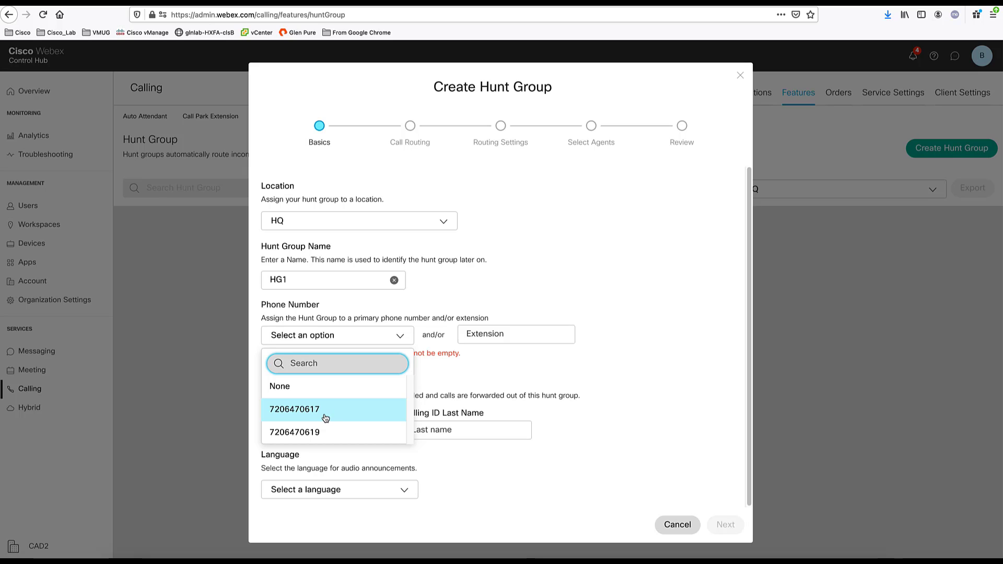
left_click(490, 332)
left_click(481, 337)
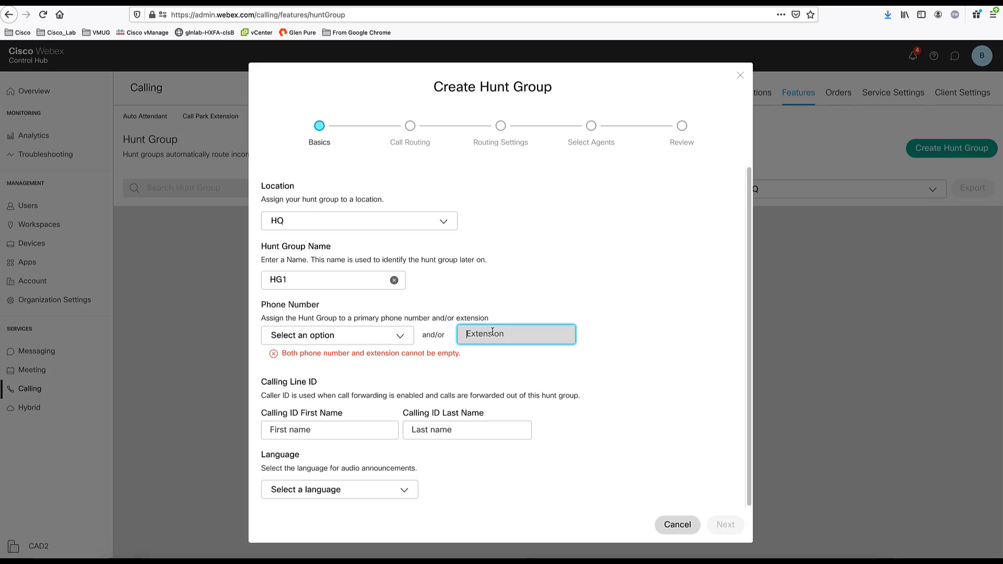
type("28")
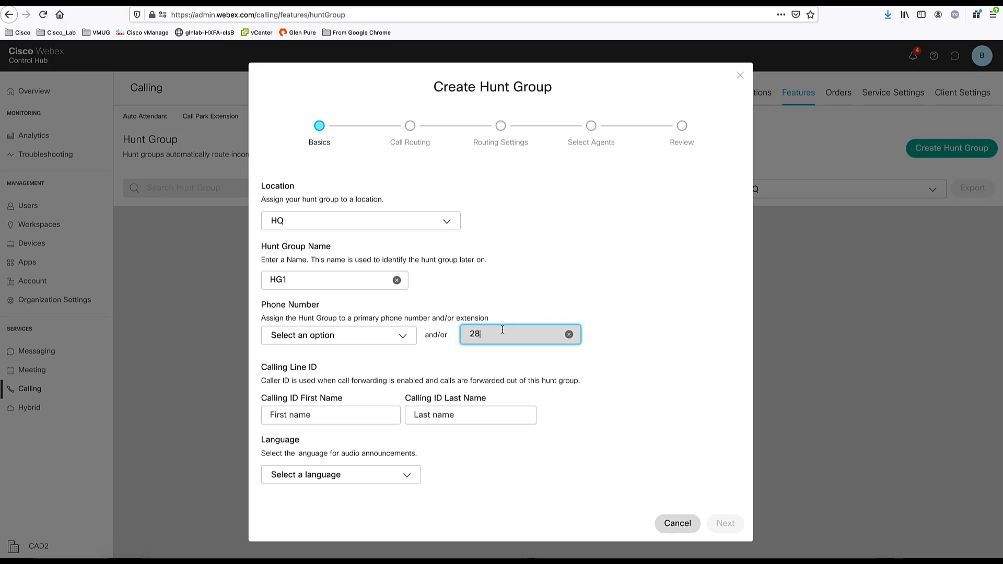
type("11")
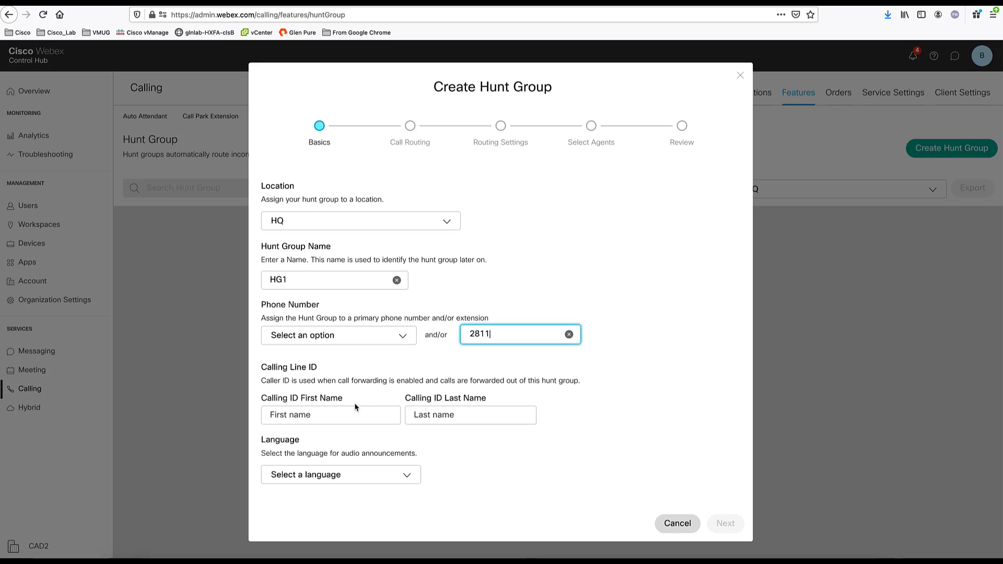
- Set the hunt group's calling line ID to Hunt group1 and its language to English, and continue to call routing
left_click(346, 410)
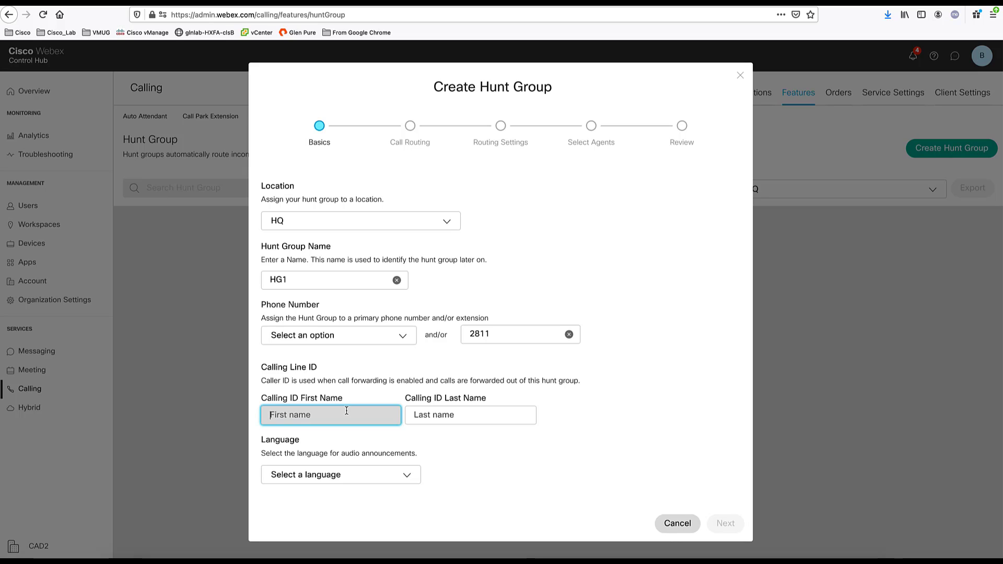
type("Hunt")
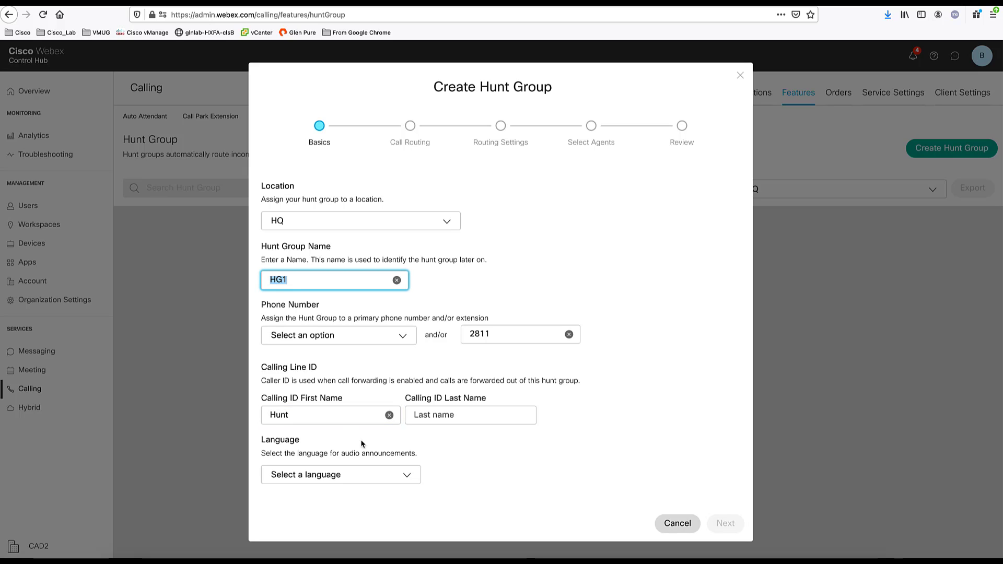
left_click(451, 422)
type("group1")
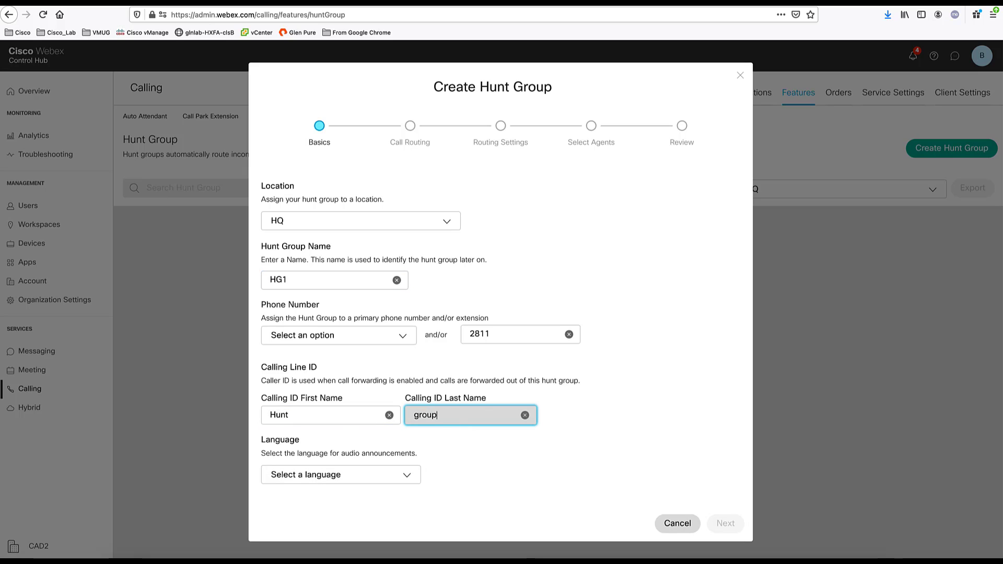
left_click(392, 472)
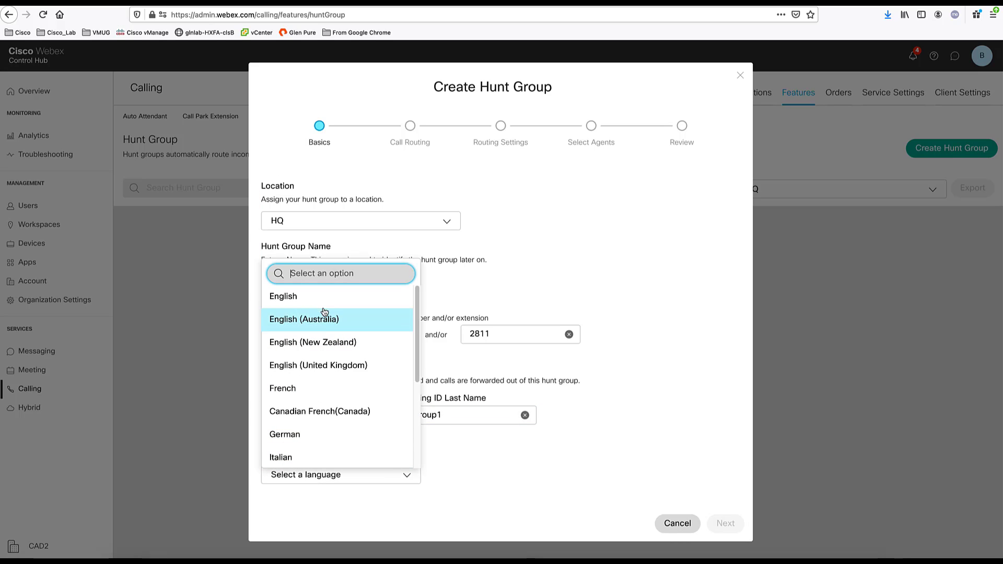
left_click(307, 296)
left_click(727, 527)
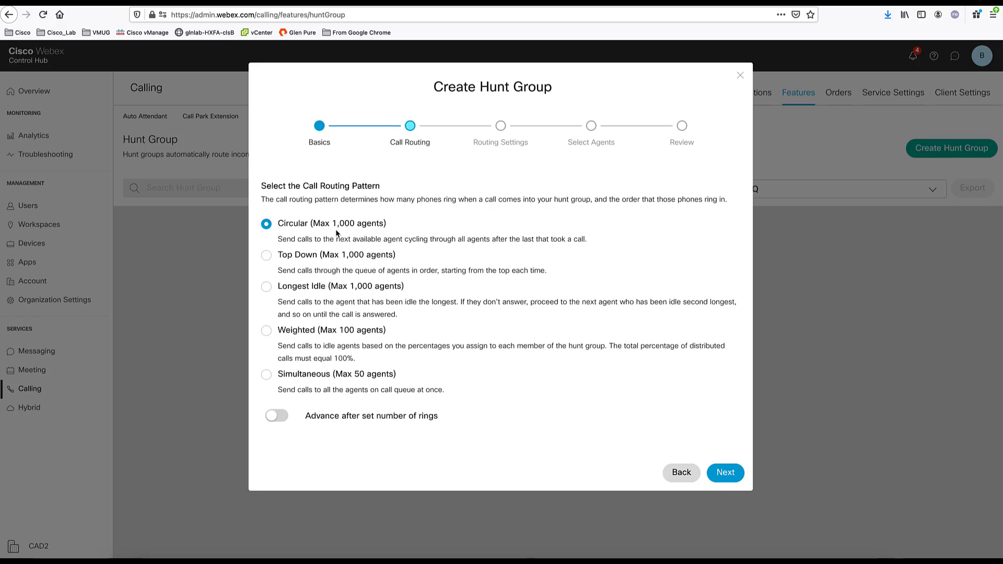
- Keep the Circular routing pattern with calls advancing after 10 rings, and accept the default routing settings
left_click(278, 416)
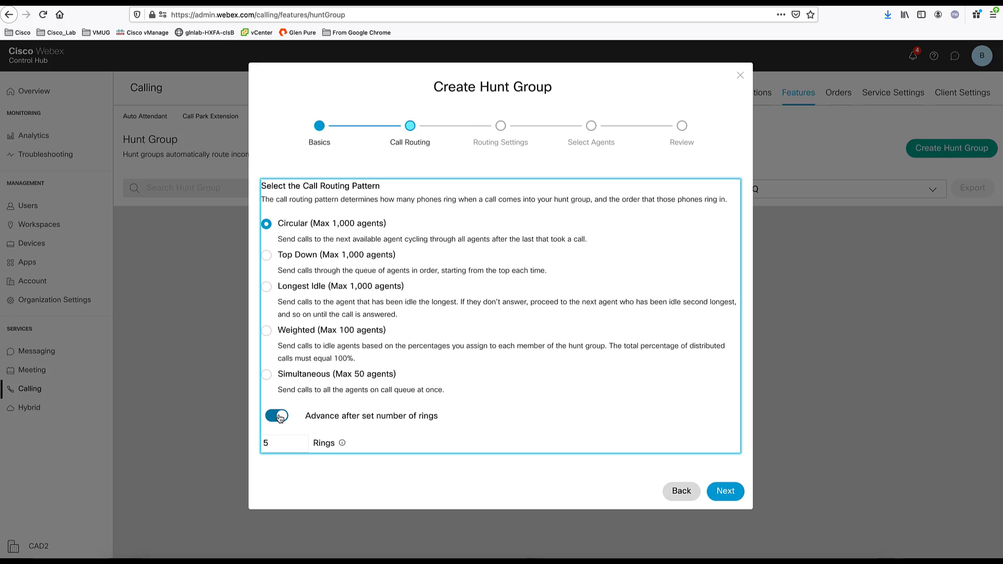
left_click(284, 445)
double_click(284, 444)
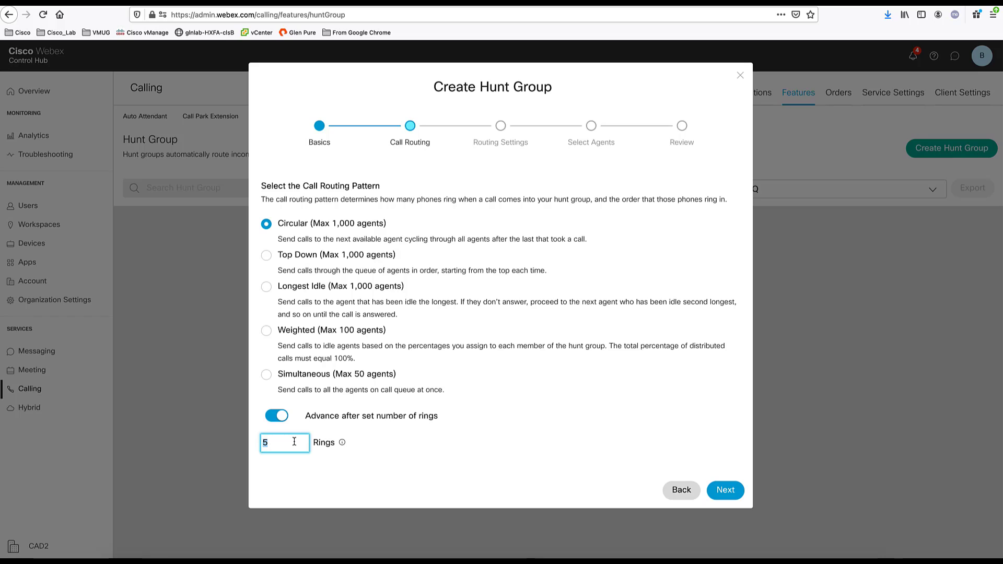
type("10")
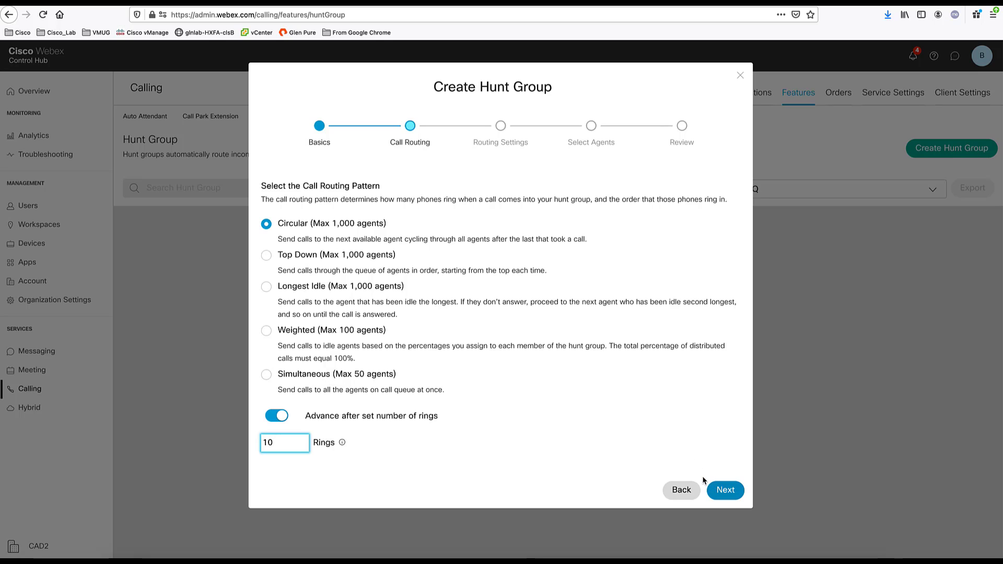
left_click(723, 490)
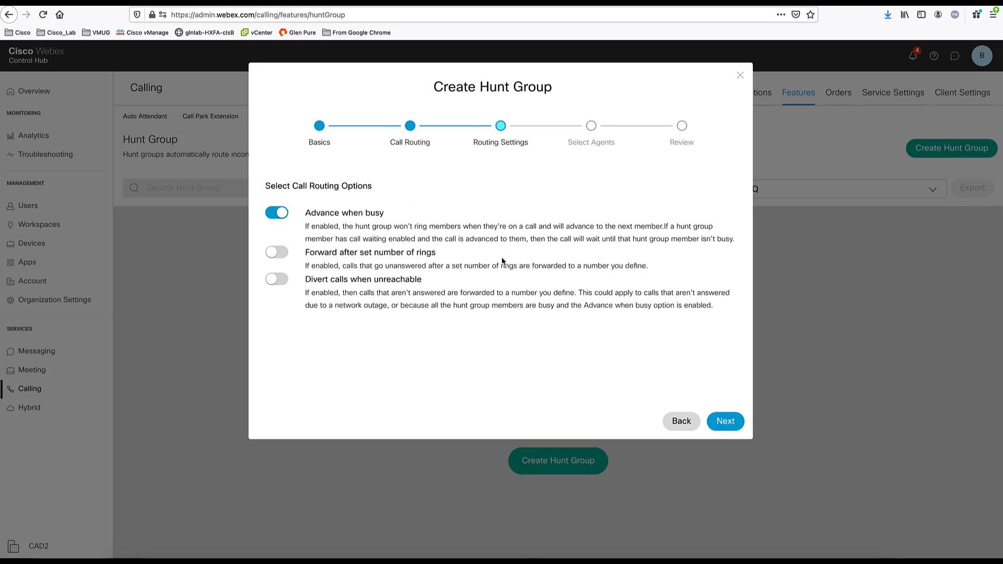
left_click(729, 423)
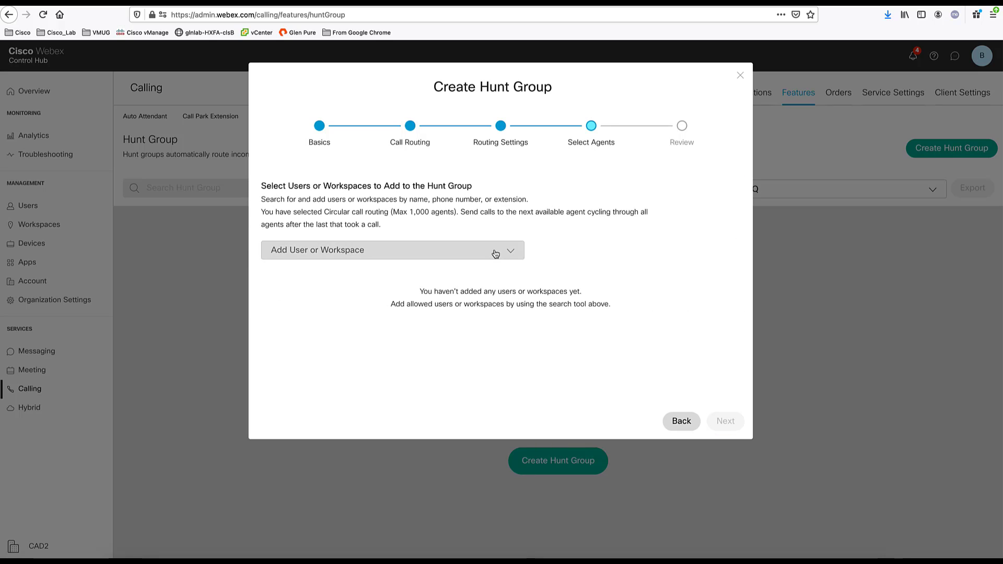
- Add the first two listed users and the Breakroom1 workspace as agents of the hunt group
left_click(495, 253)
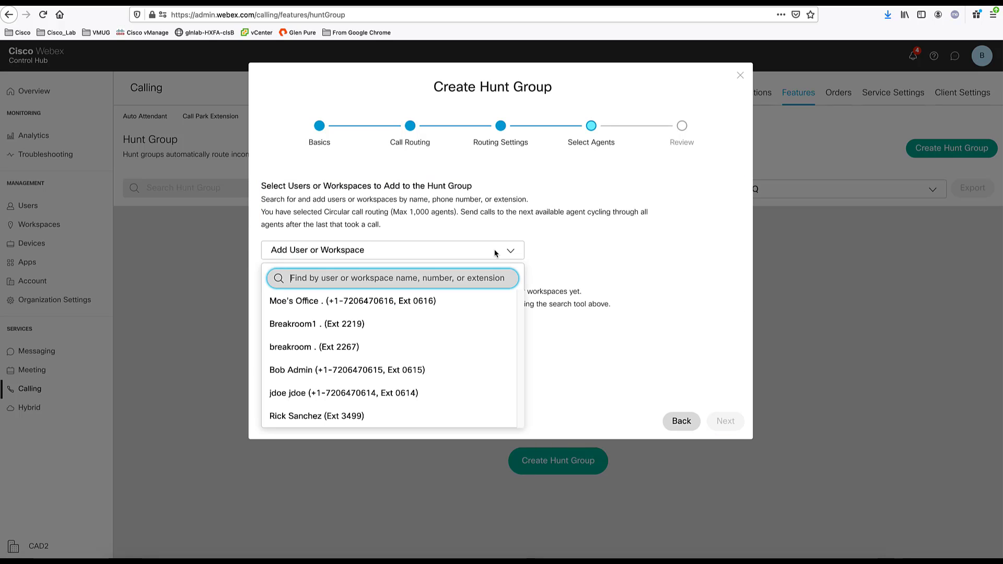
left_click(319, 370)
left_click(387, 251)
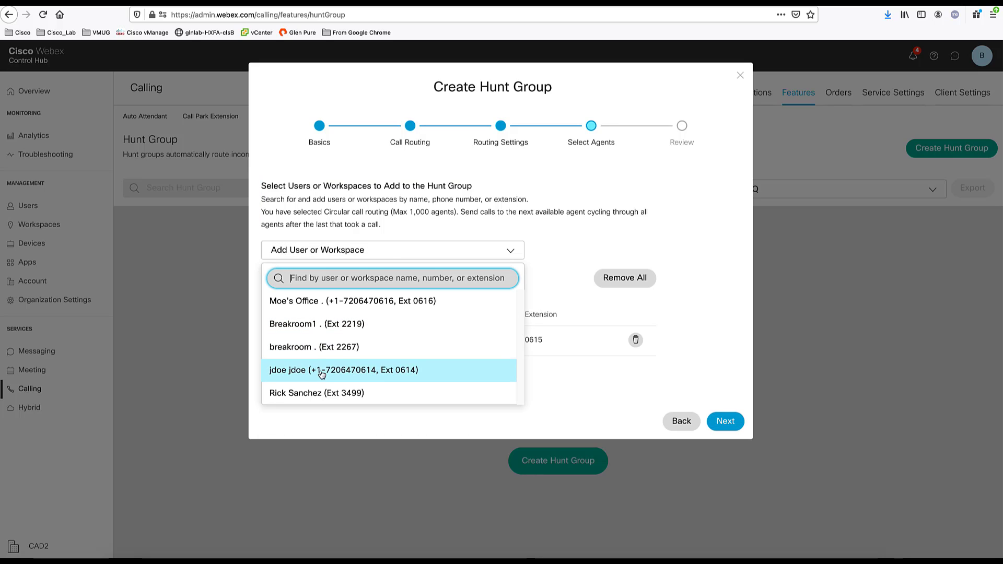
left_click(322, 371)
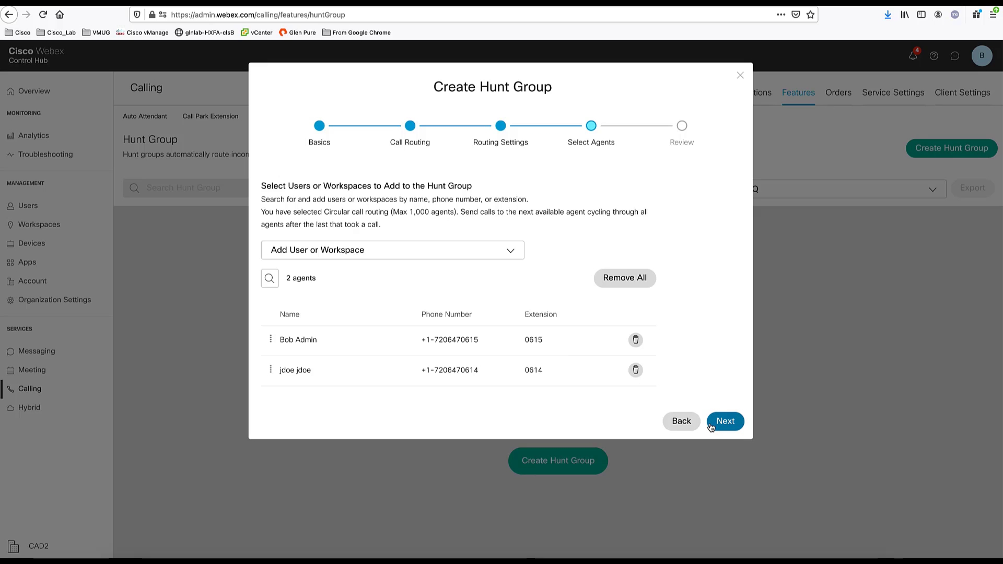
left_click(426, 252)
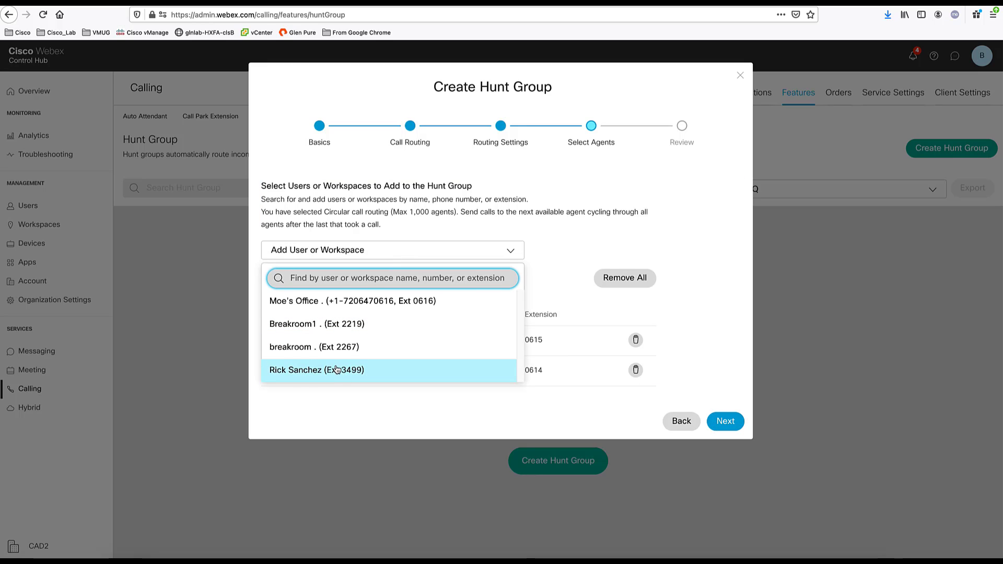
left_click(310, 325)
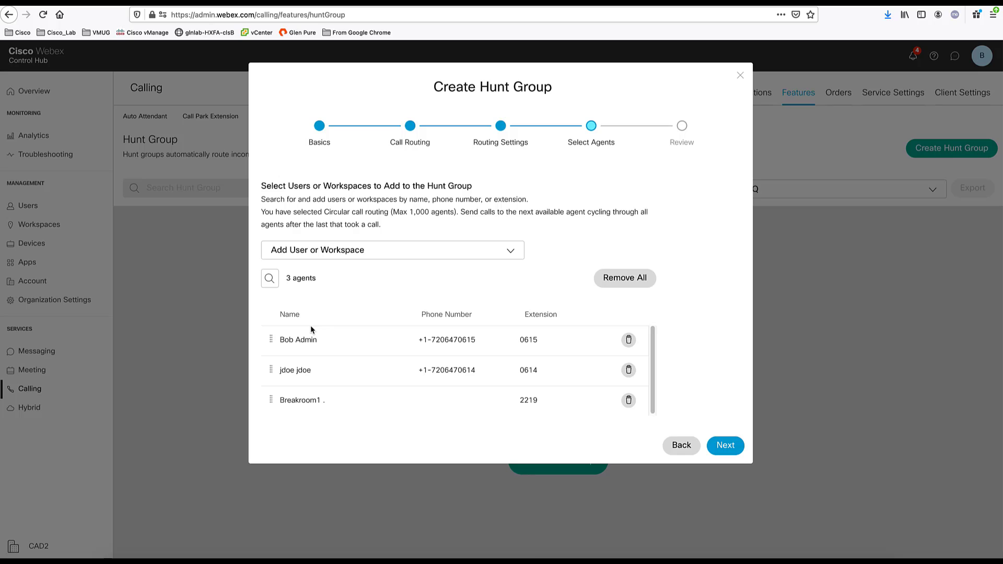
- Create the hunt group from the review page and close the creation wizard
left_click(729, 451)
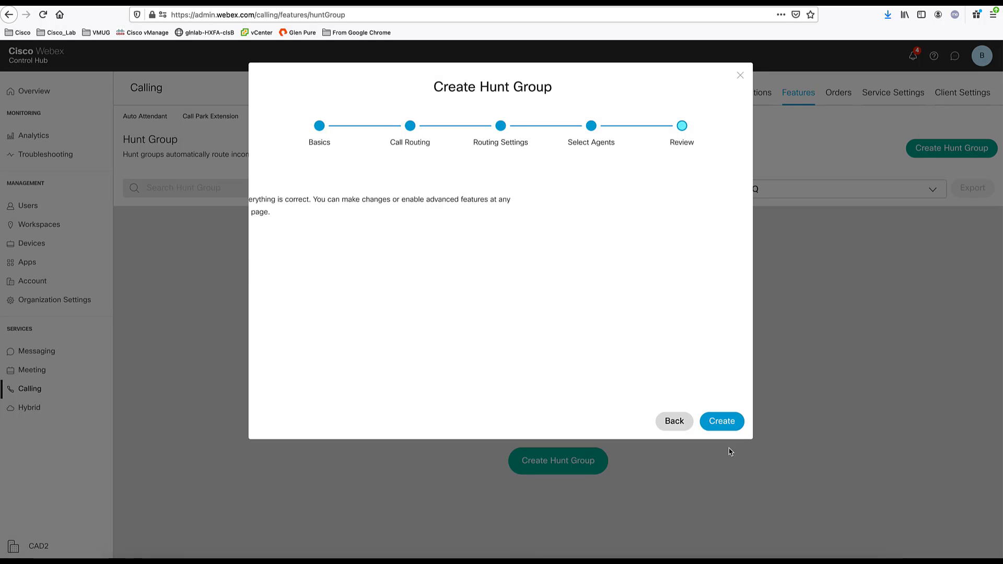
left_click(723, 421)
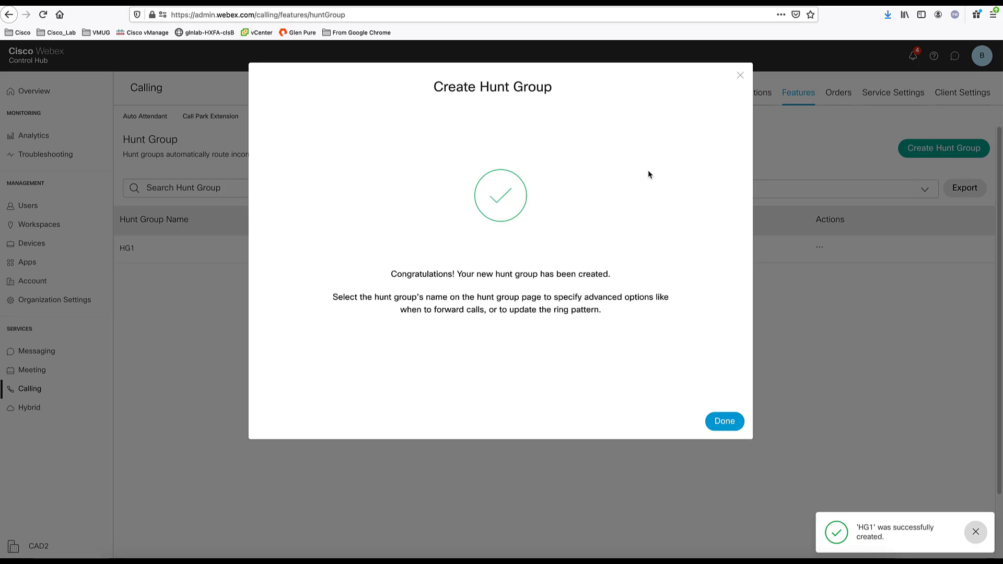
left_click(724, 423)
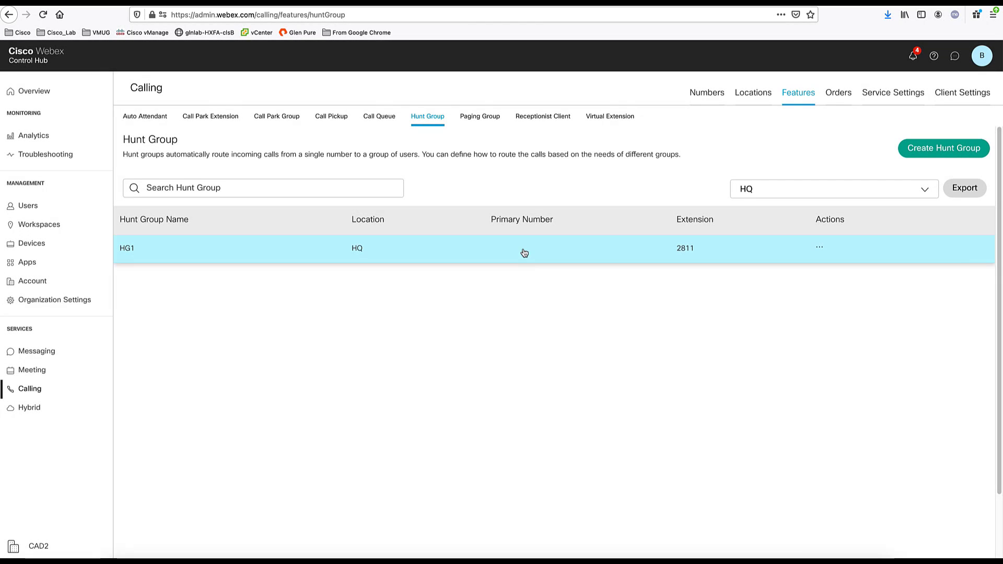
- Start creating a paging group for the HQ location and name it Paginggroup1
left_click(485, 120)
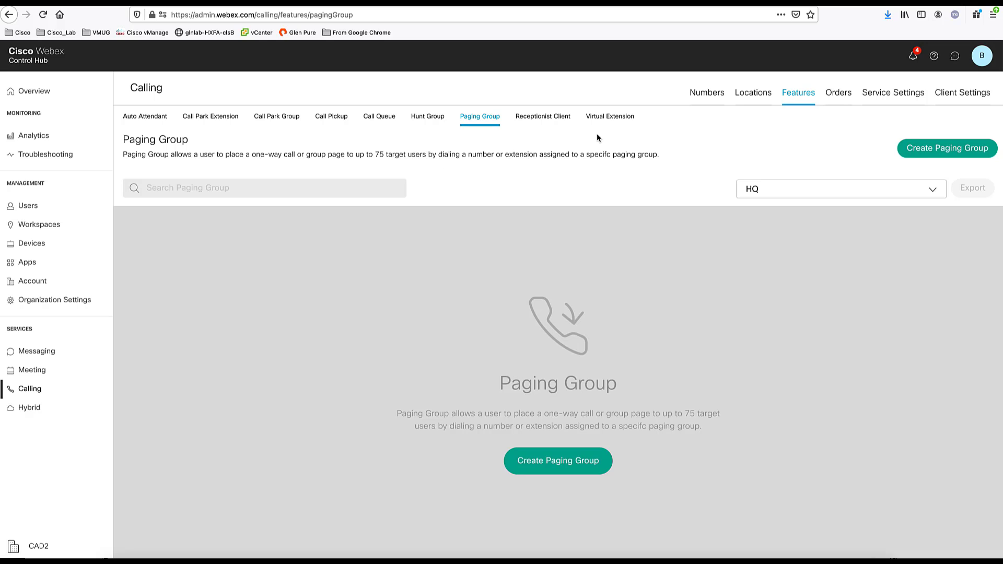
left_click(927, 155)
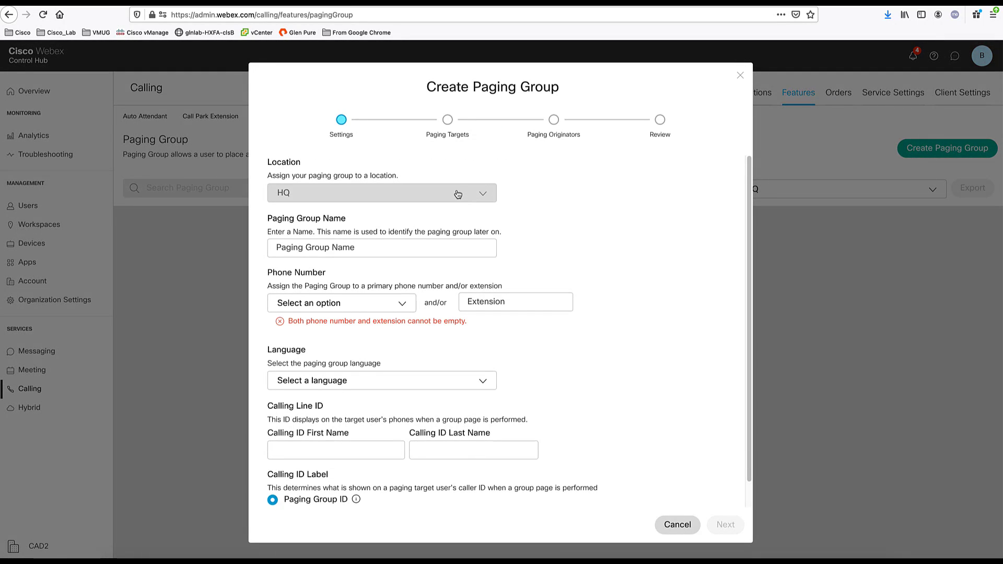
left_click(316, 247)
type("P")
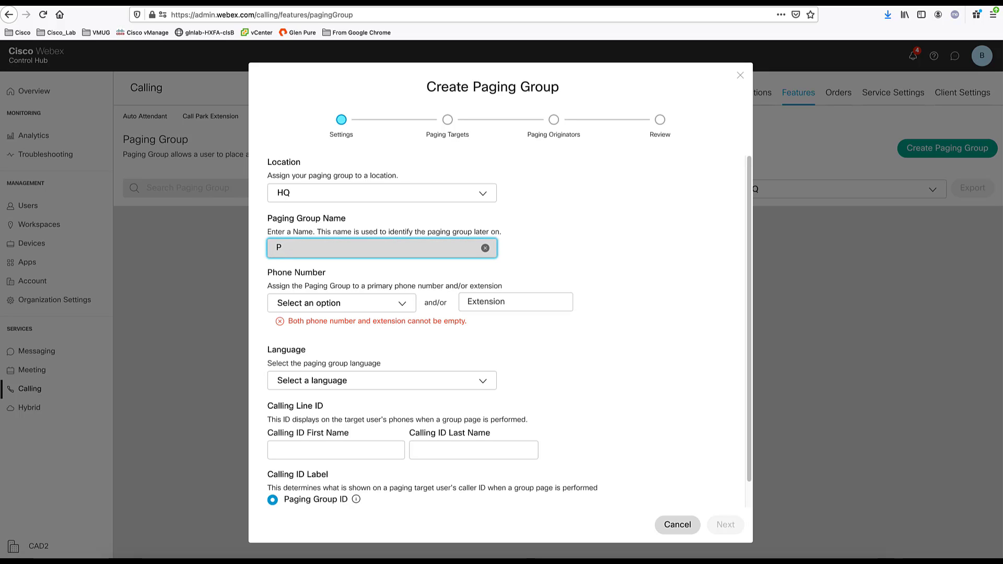
type("agenggroup1")
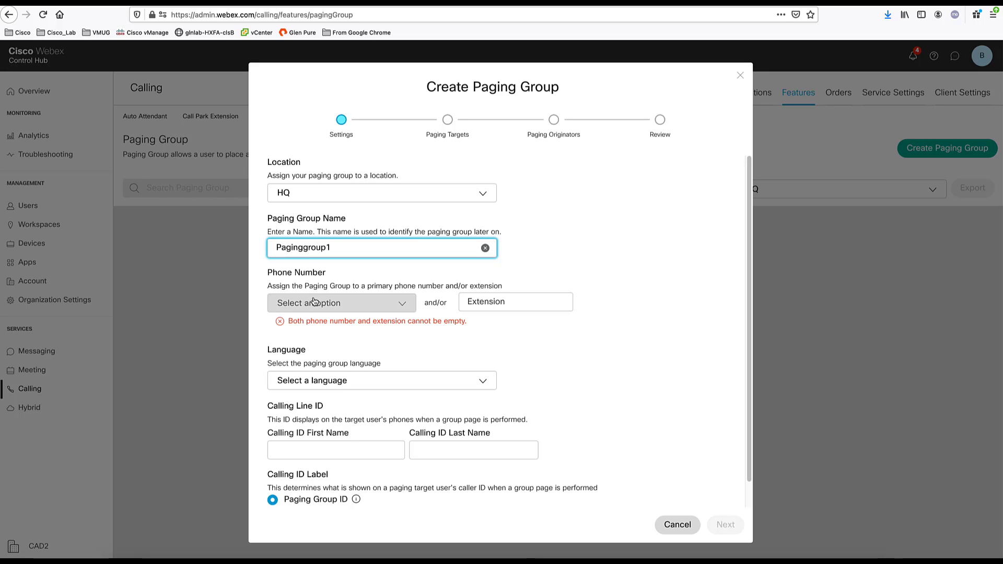
- Leave the paging group's phone number unassigned, set its extension to 5699 and choose English as its language
left_click(351, 305)
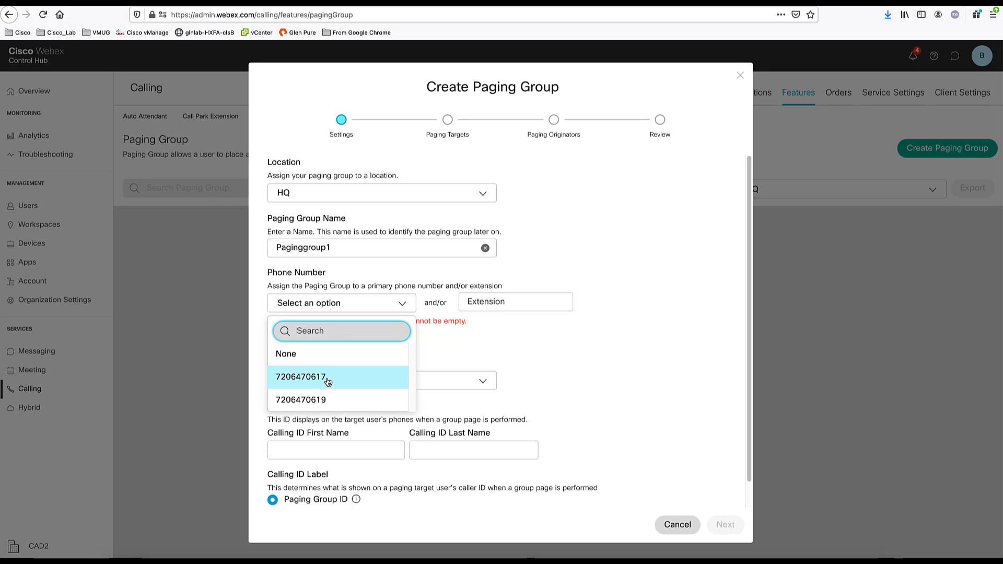
left_click(485, 306)
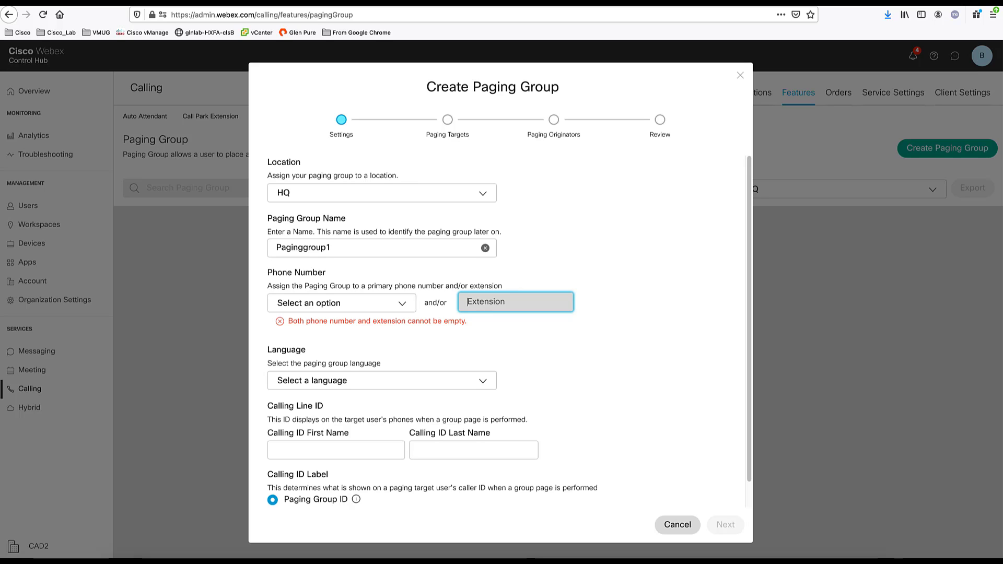
type("5699")
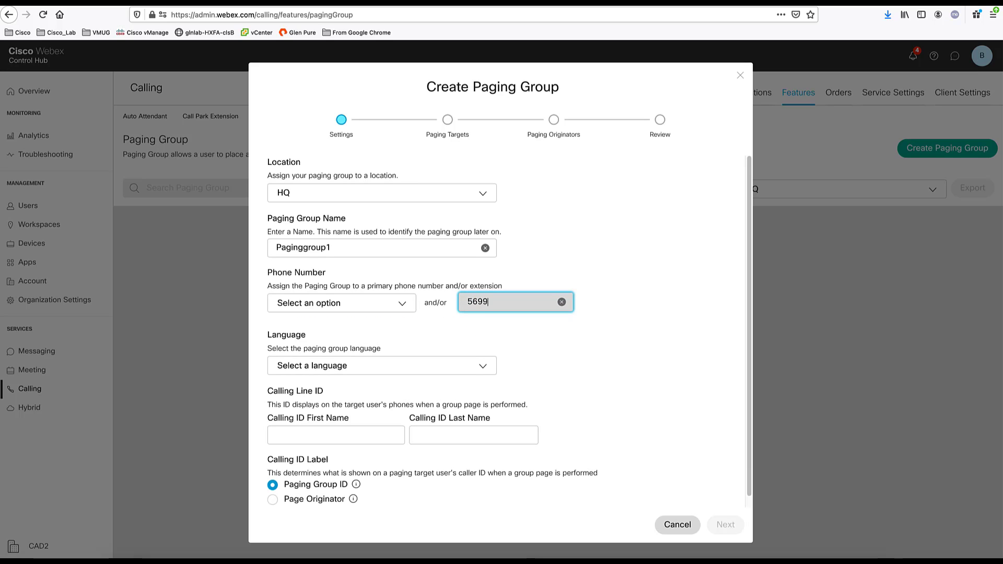
left_click(362, 367)
left_click(318, 189)
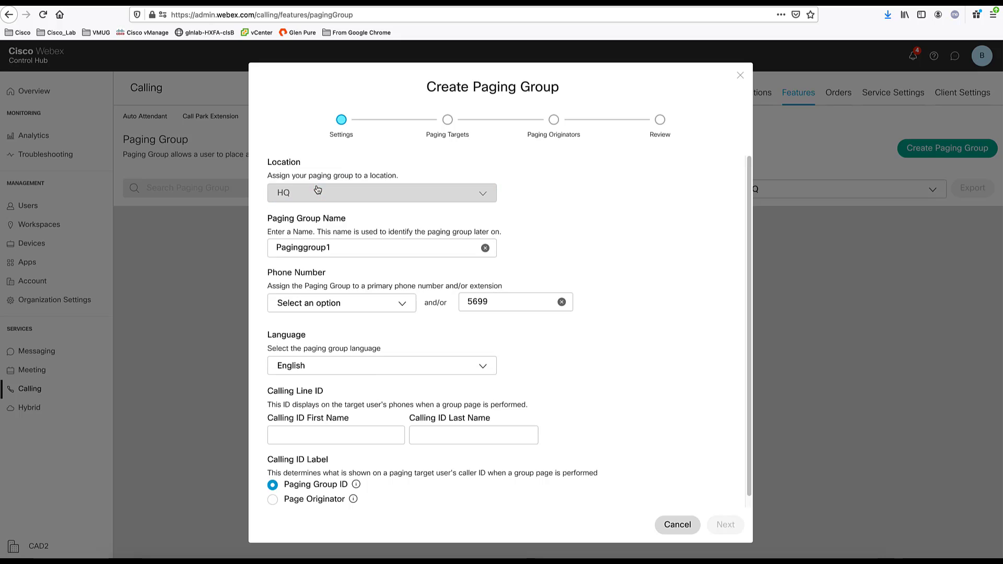
- Set the paging group's calling line ID to Paging group1, keep the Paging Group ID label and continue to paging targets
left_click(336, 434)
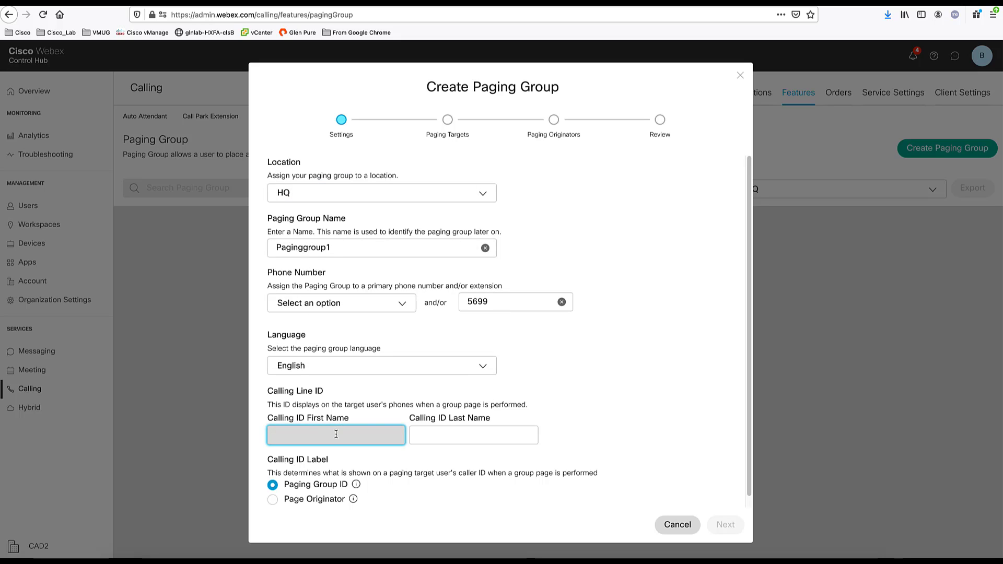
type("Paging")
key("Tab")
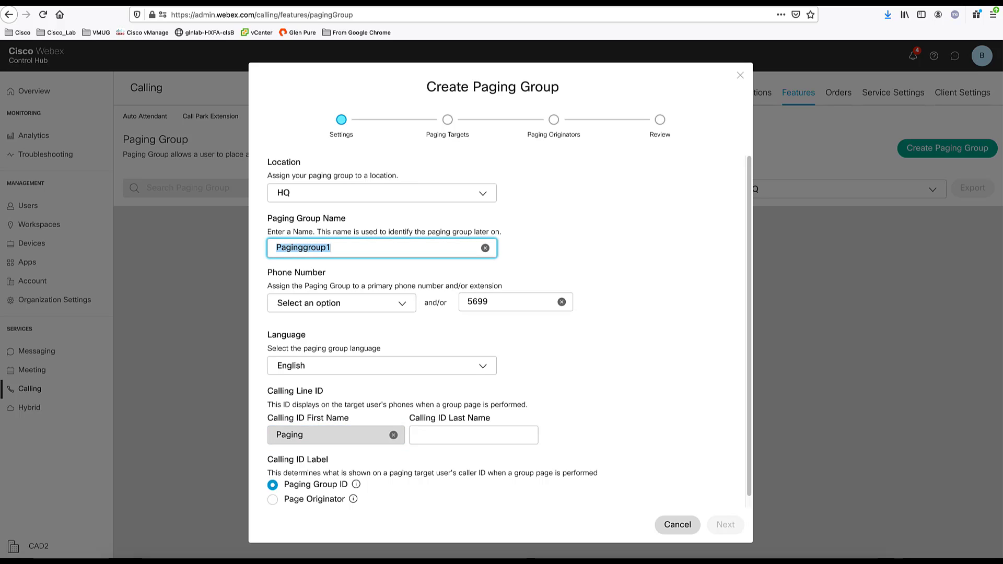
left_click(458, 449)
left_click(458, 441)
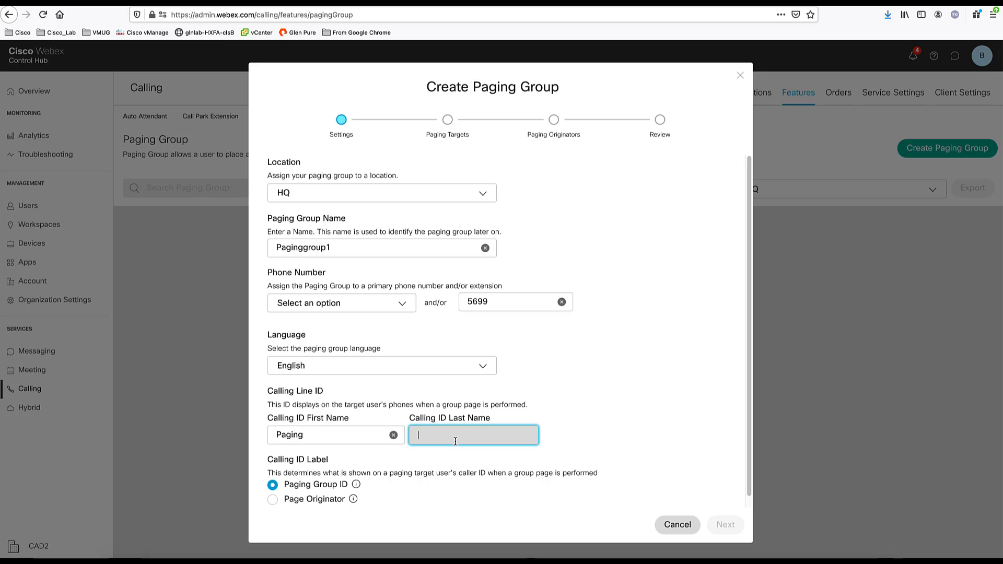
type("g")
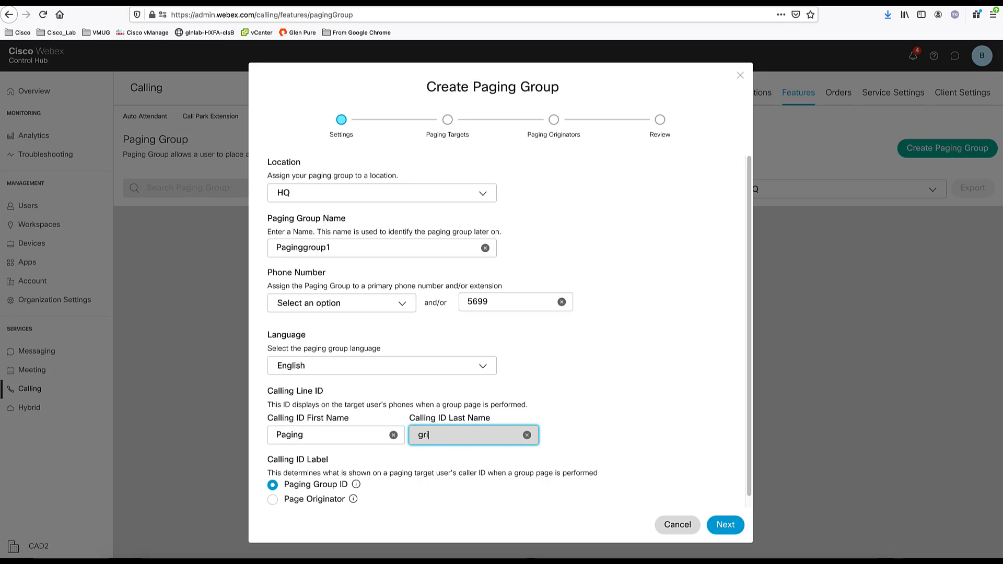
type("roup1")
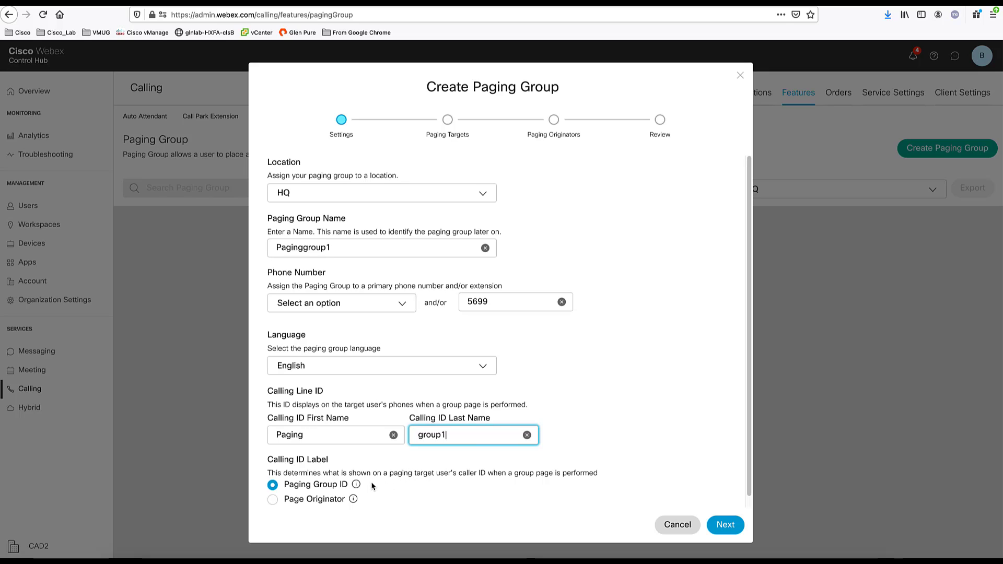
mouse_move(358, 487)
left_click(729, 527)
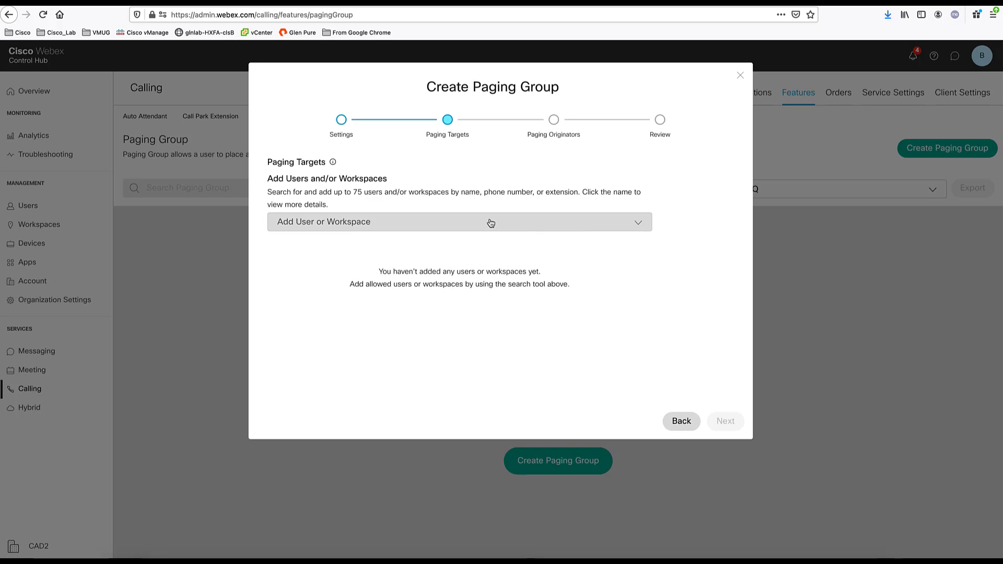
- Add the breakroom workspace, the user at extension 0614 and Breakroom1 as paging targets, and continue to paging originators
left_click(490, 223)
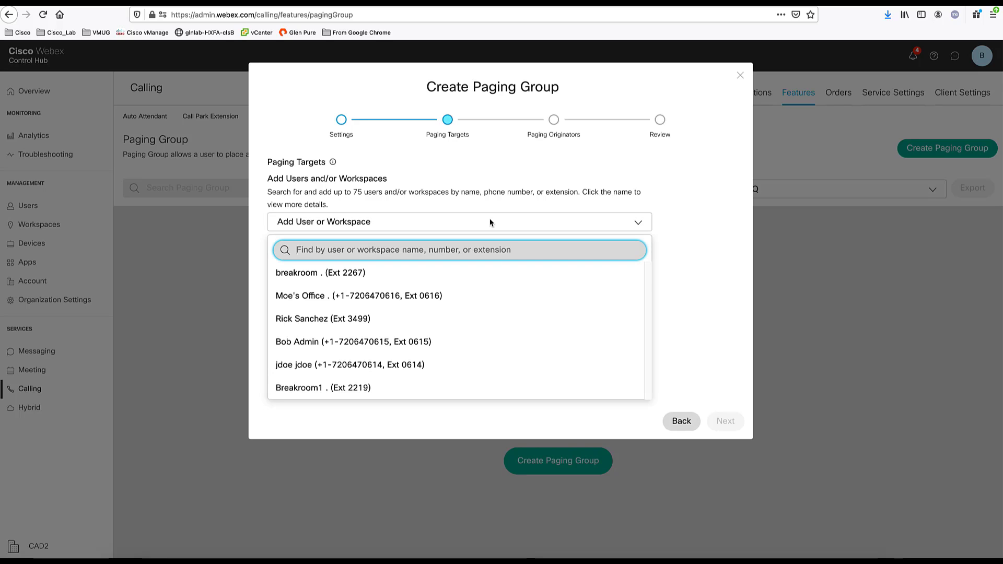
left_click(330, 273)
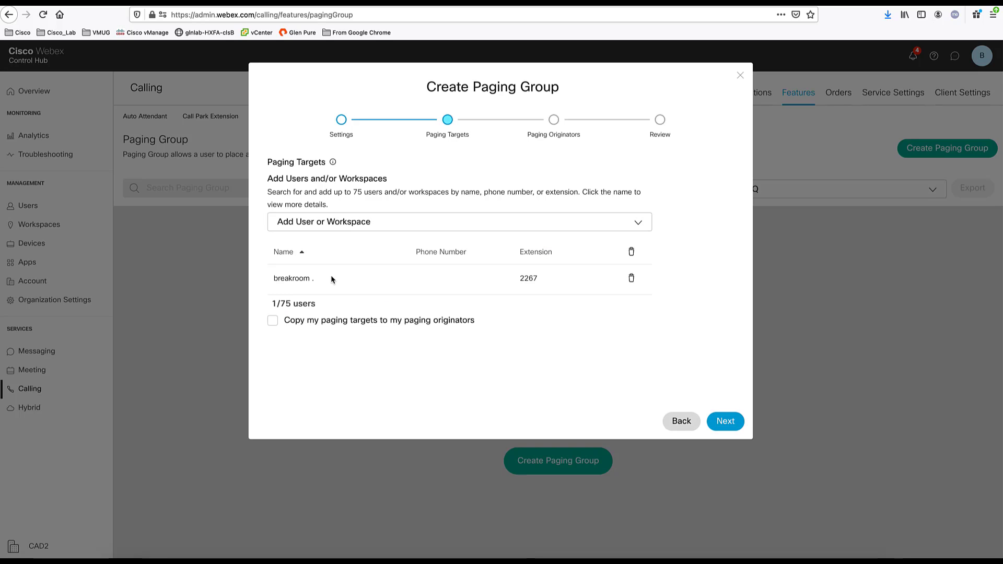
left_click(324, 227)
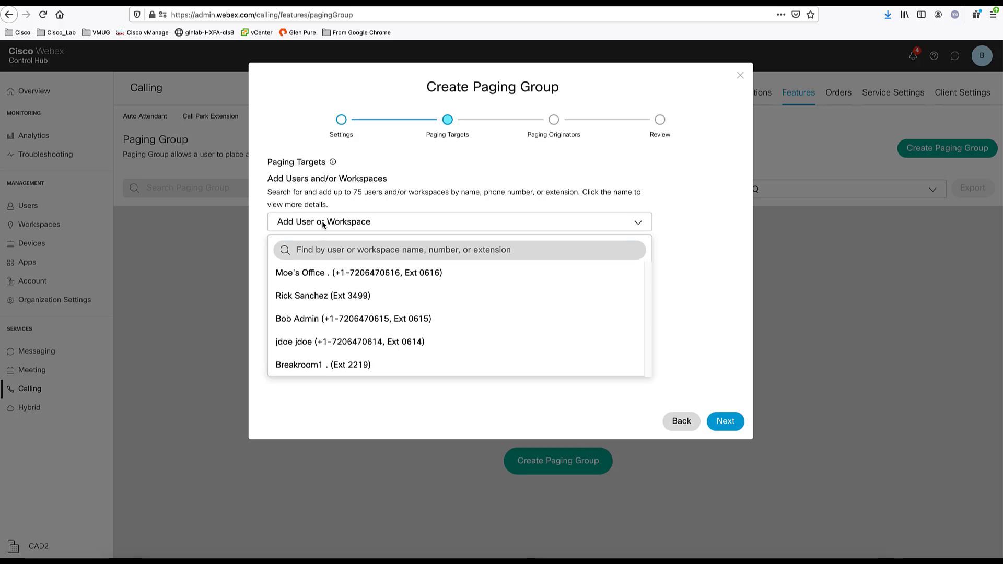
left_click(315, 343)
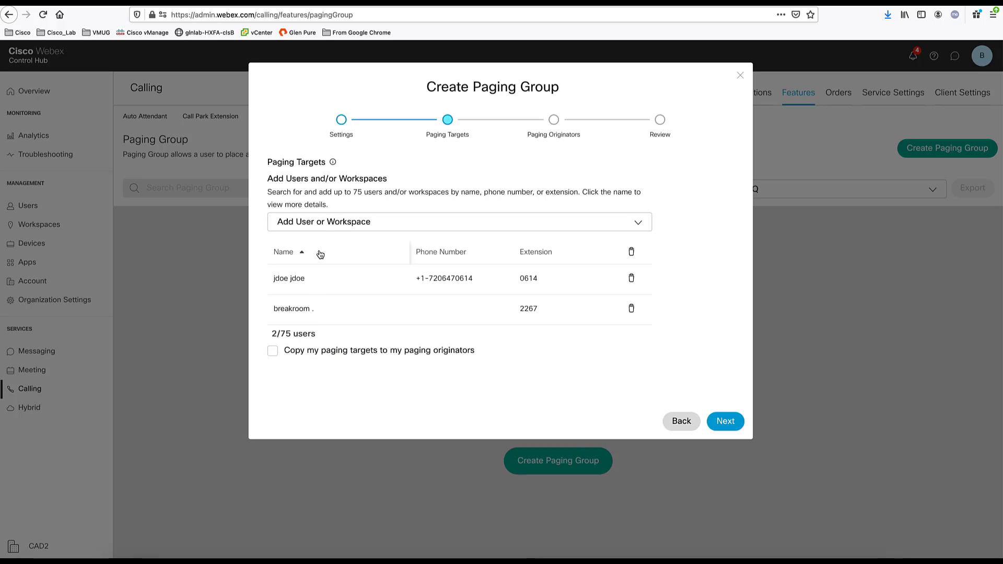
left_click(322, 224)
left_click(320, 344)
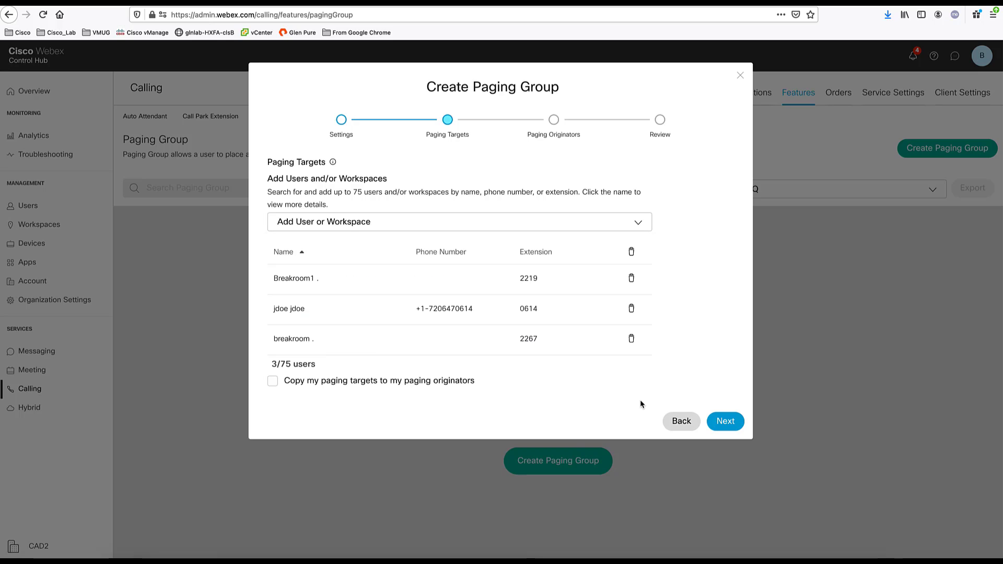
left_click(725, 420)
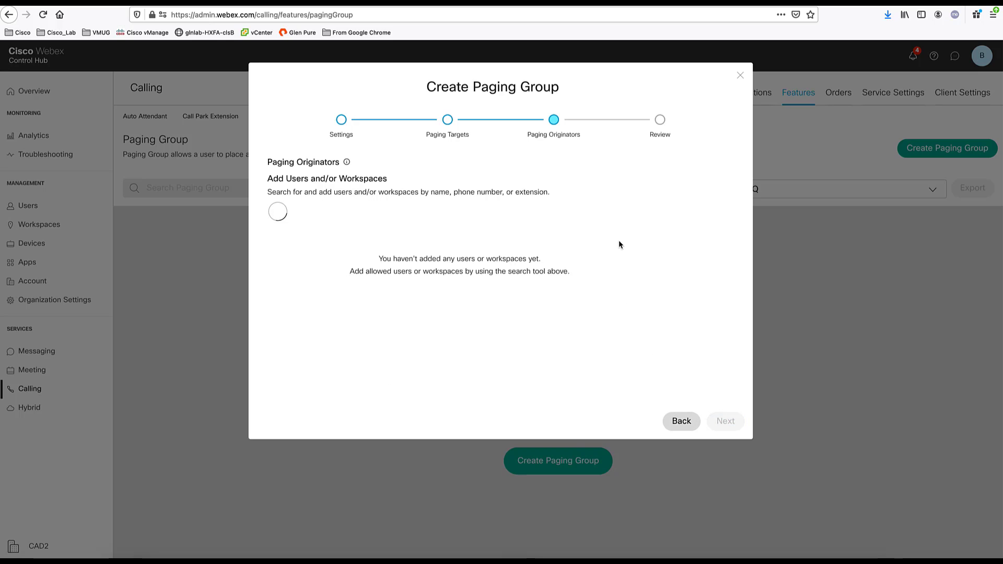
left_click(434, 211)
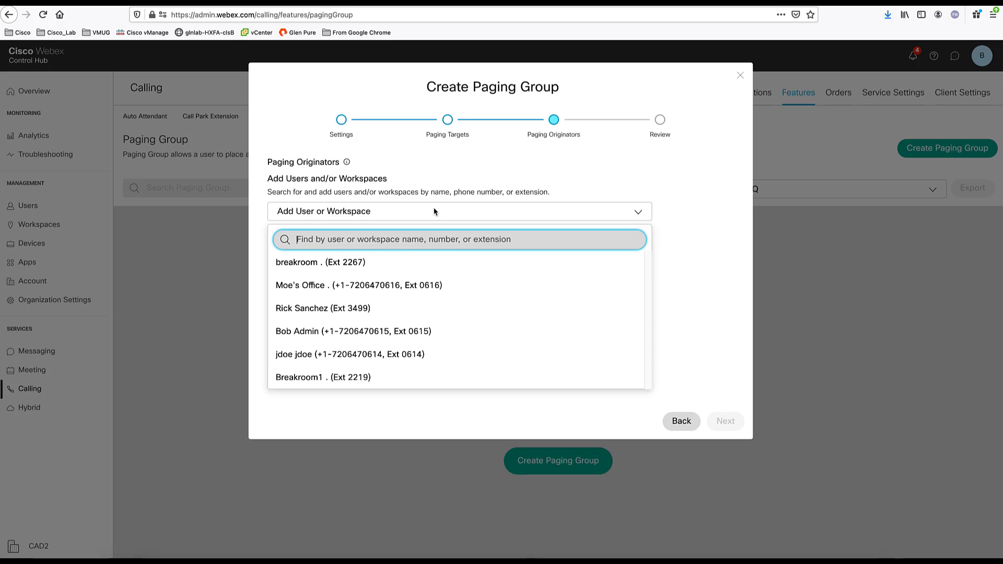
left_click(325, 286)
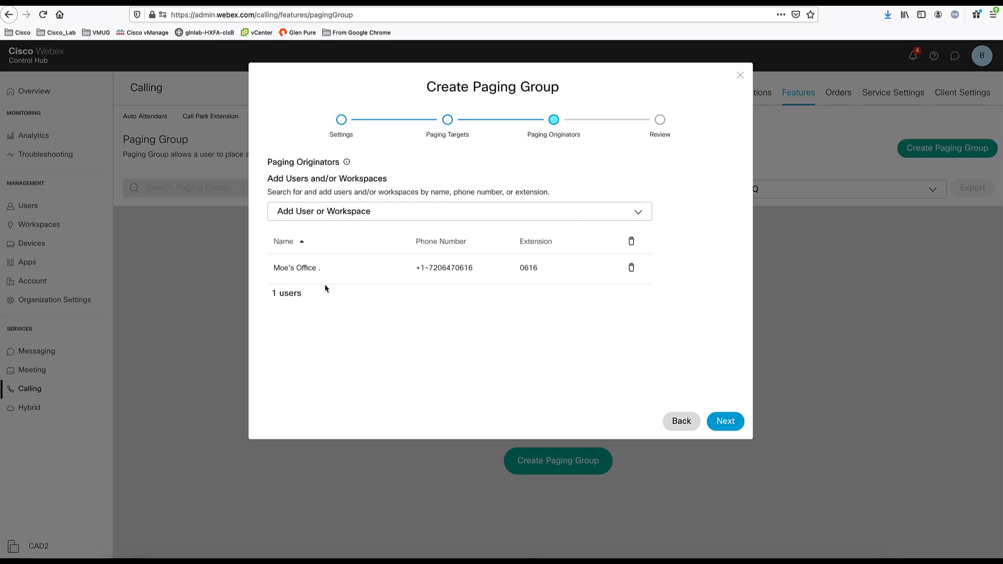
left_click(328, 212)
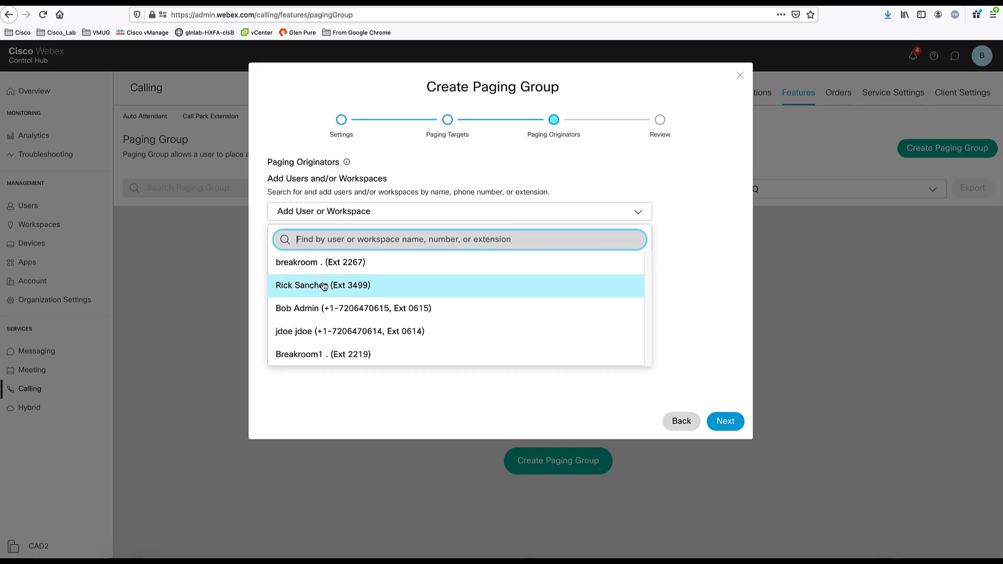
left_click(660, 159)
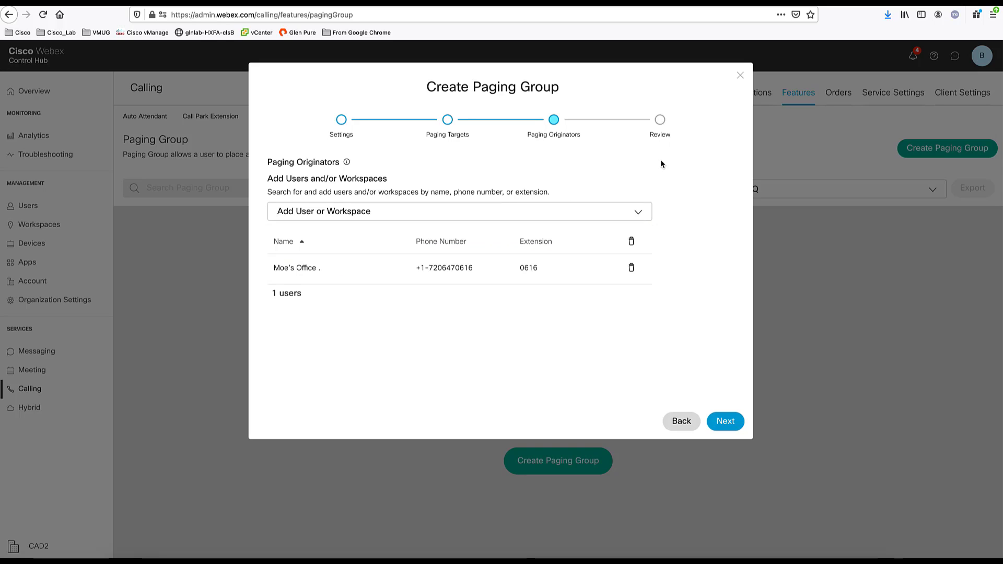
left_click(631, 267)
- Add the user at extension 3499 as the paging originator and continue to the settings review
left_click(555, 212)
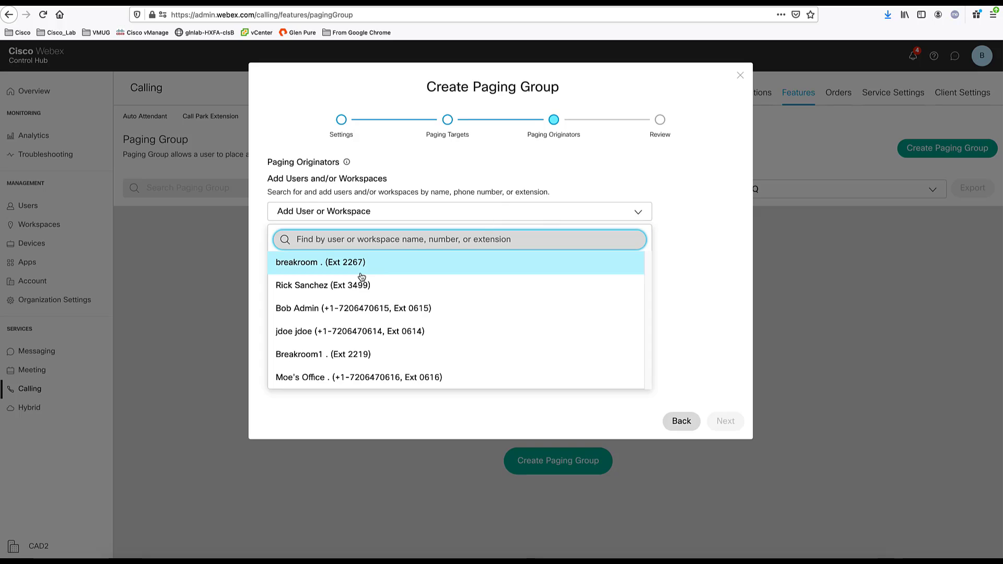
left_click(315, 289)
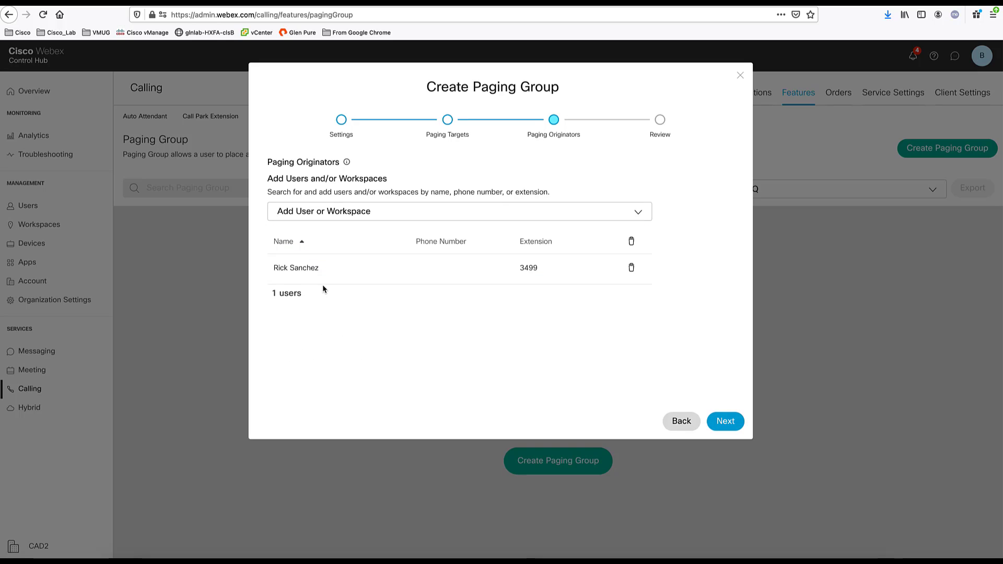
left_click(736, 429)
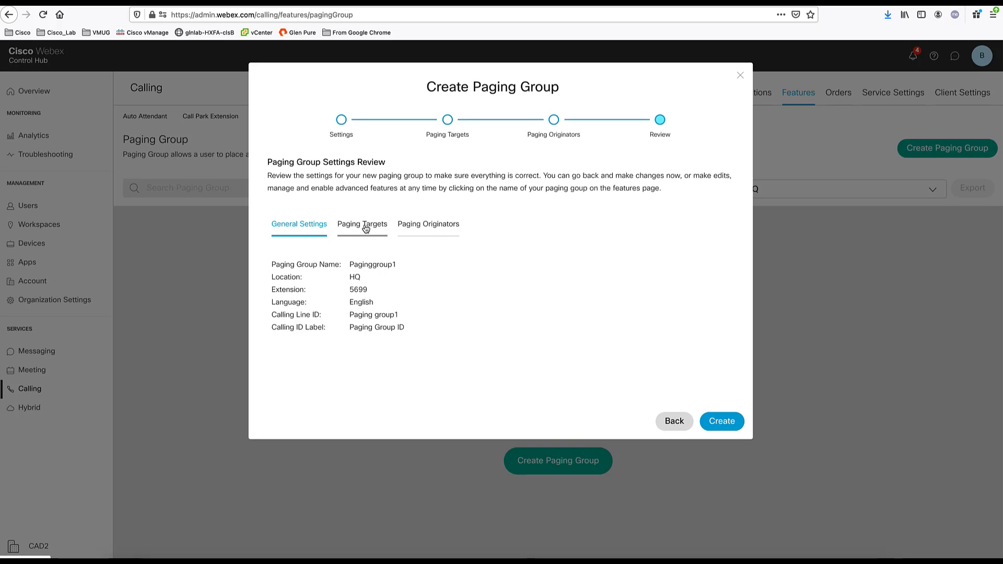
- Review the paging originators and targets, create the paging group and close the creation wizard
left_click(426, 226)
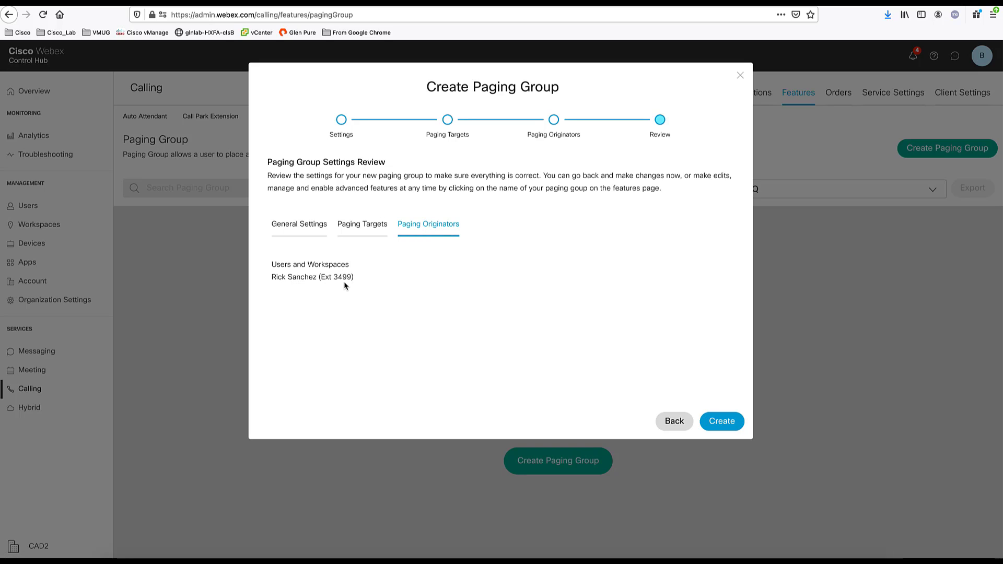
left_click(367, 232)
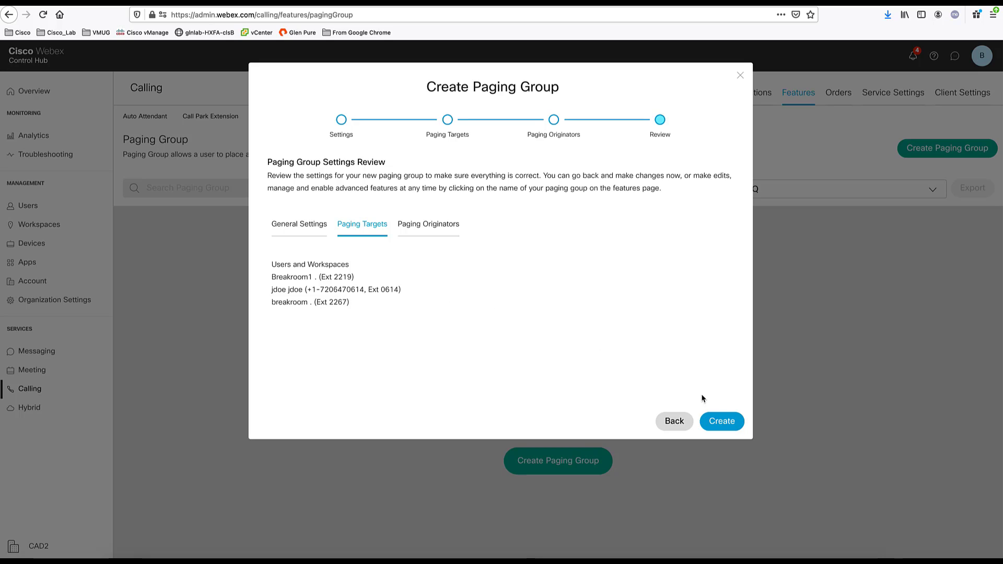
left_click(727, 424)
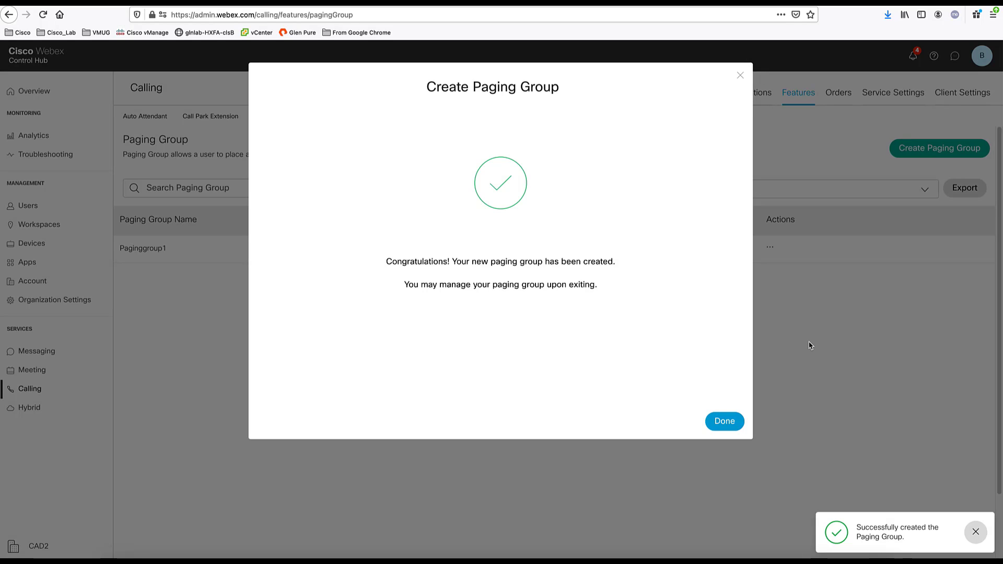
left_click(725, 422)
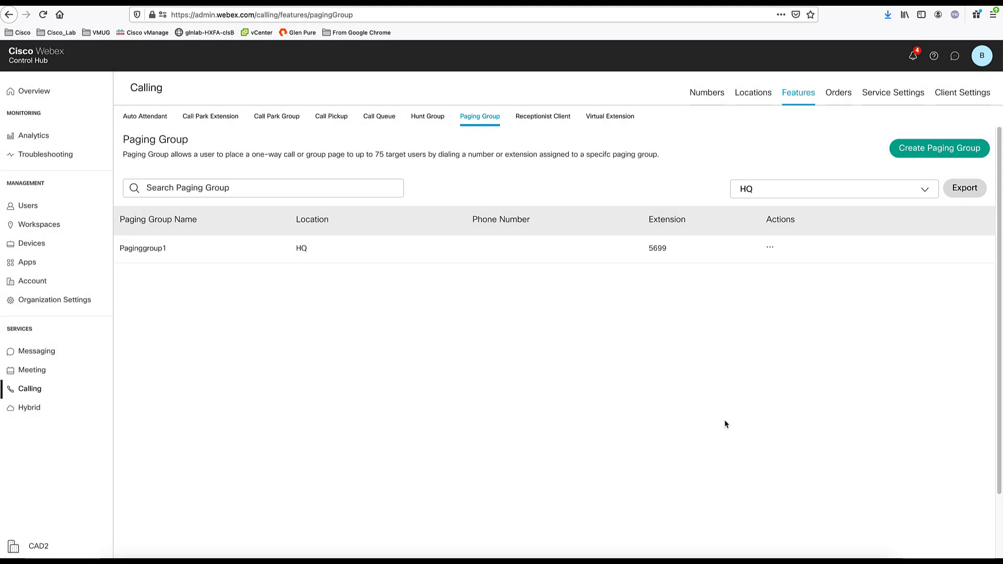